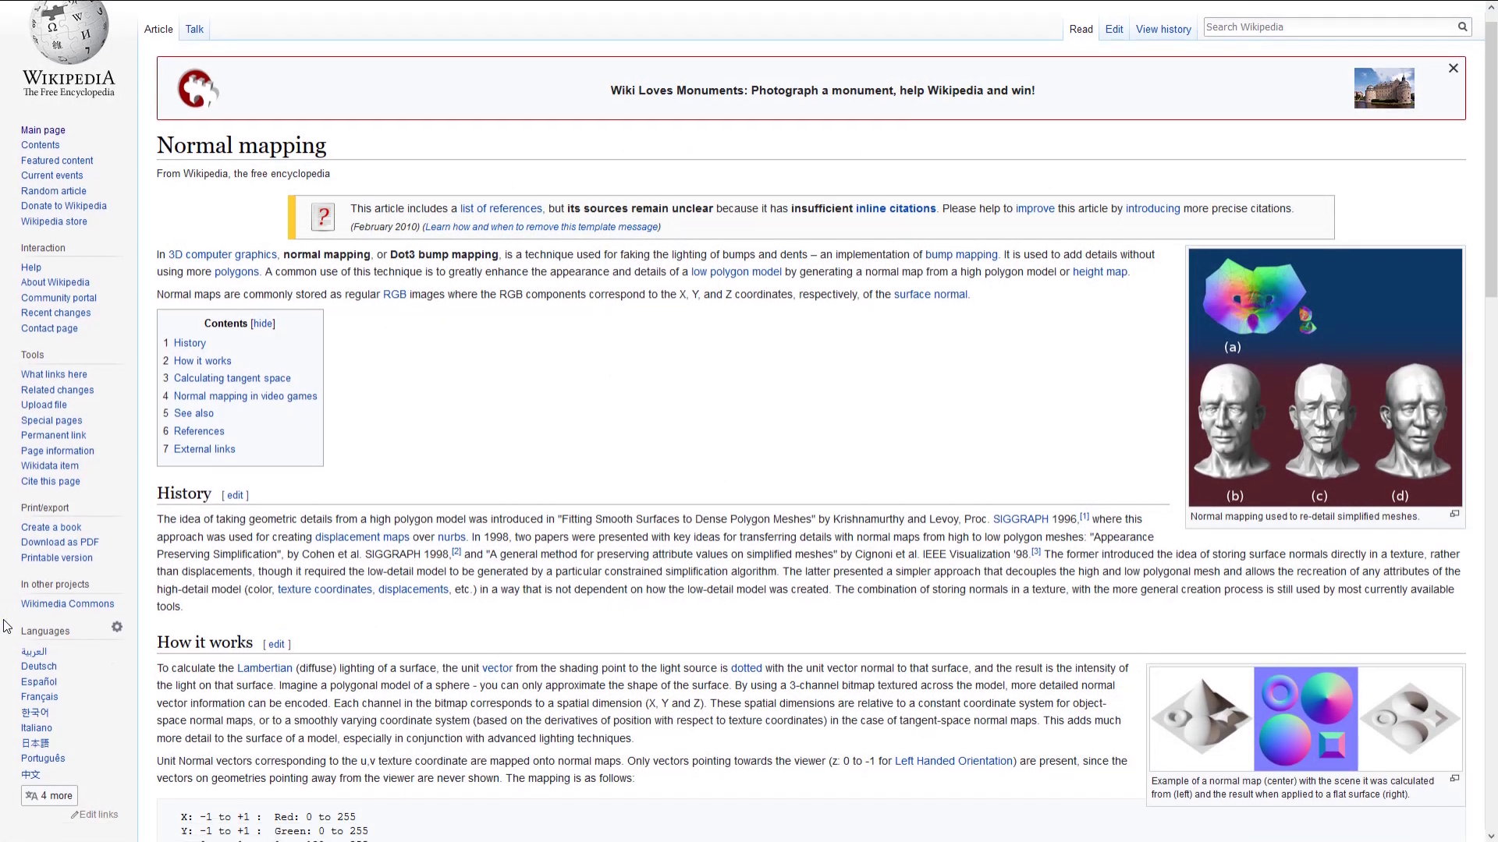
# Scroll the Normal mapping article down to Normal mapping in video games, then back up slightly
pyautogui.scroll(-1, 4, 627)
pyautogui.scroll(-5, 4, 626)
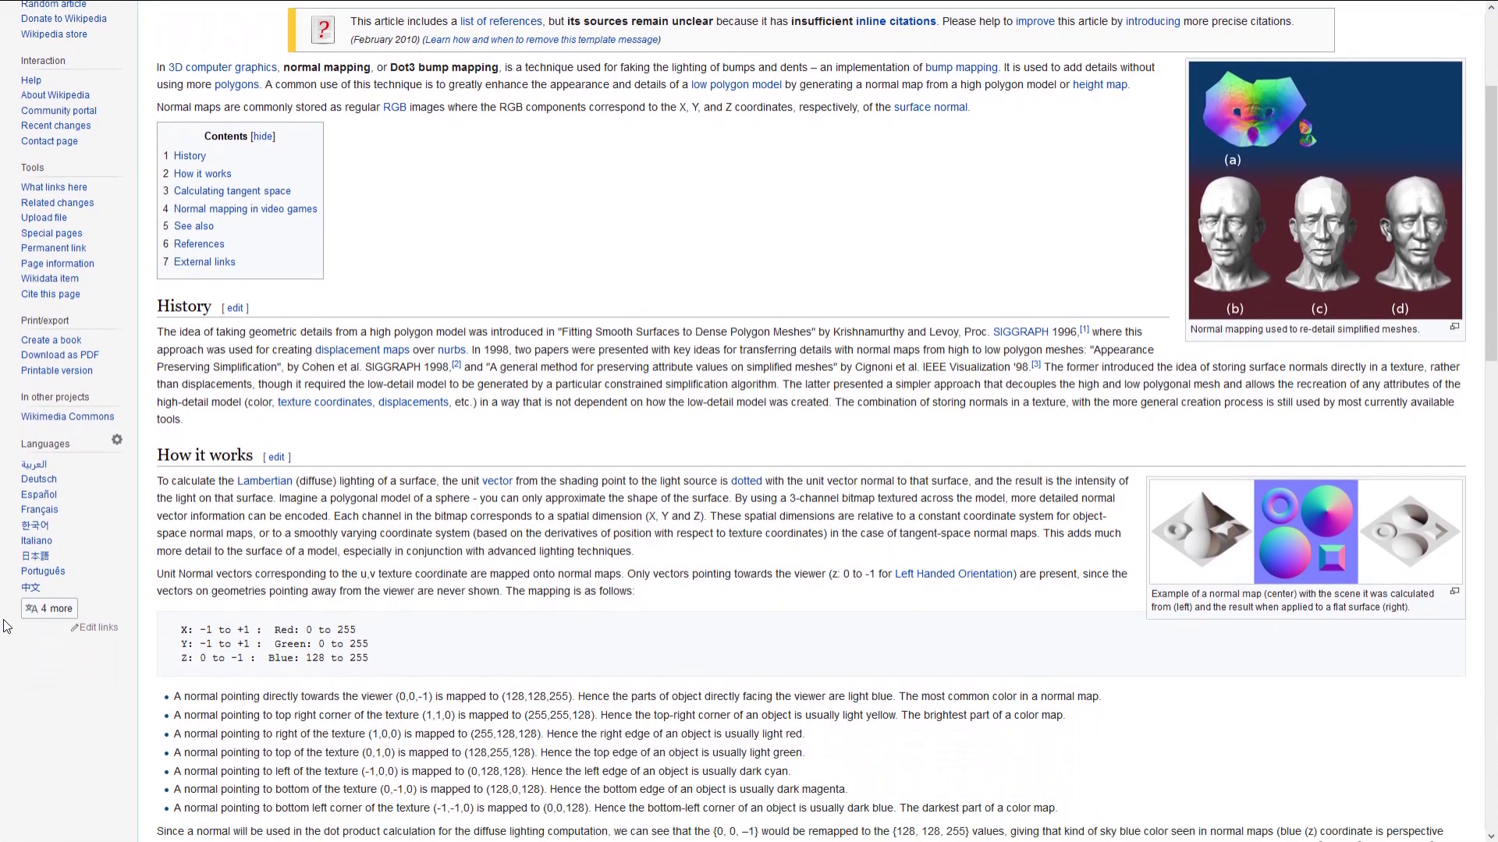
pyautogui.scroll(-3, 4, 627)
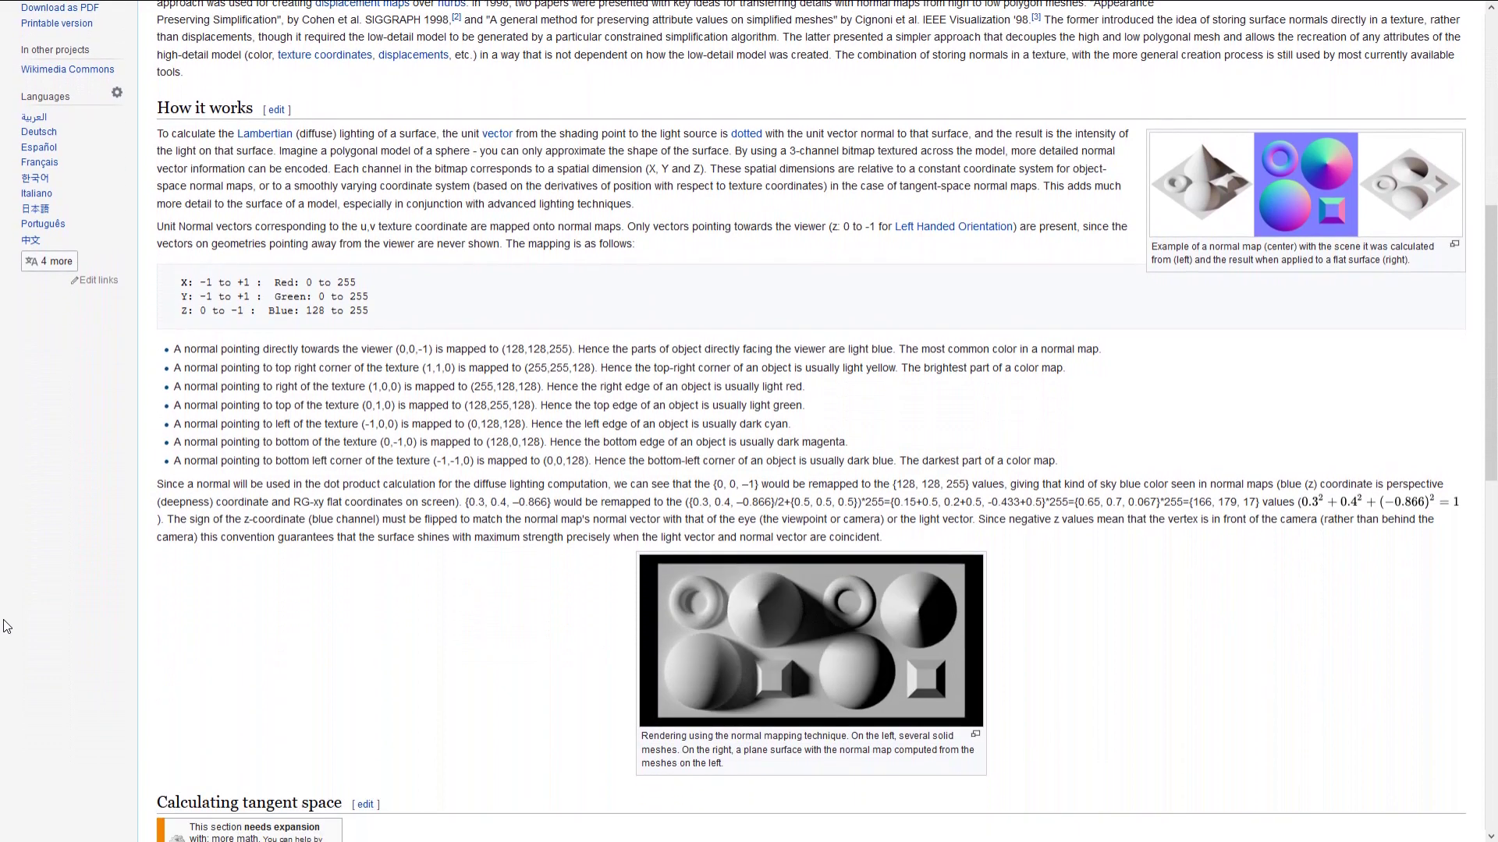
pyautogui.scroll(-3, 4, 627)
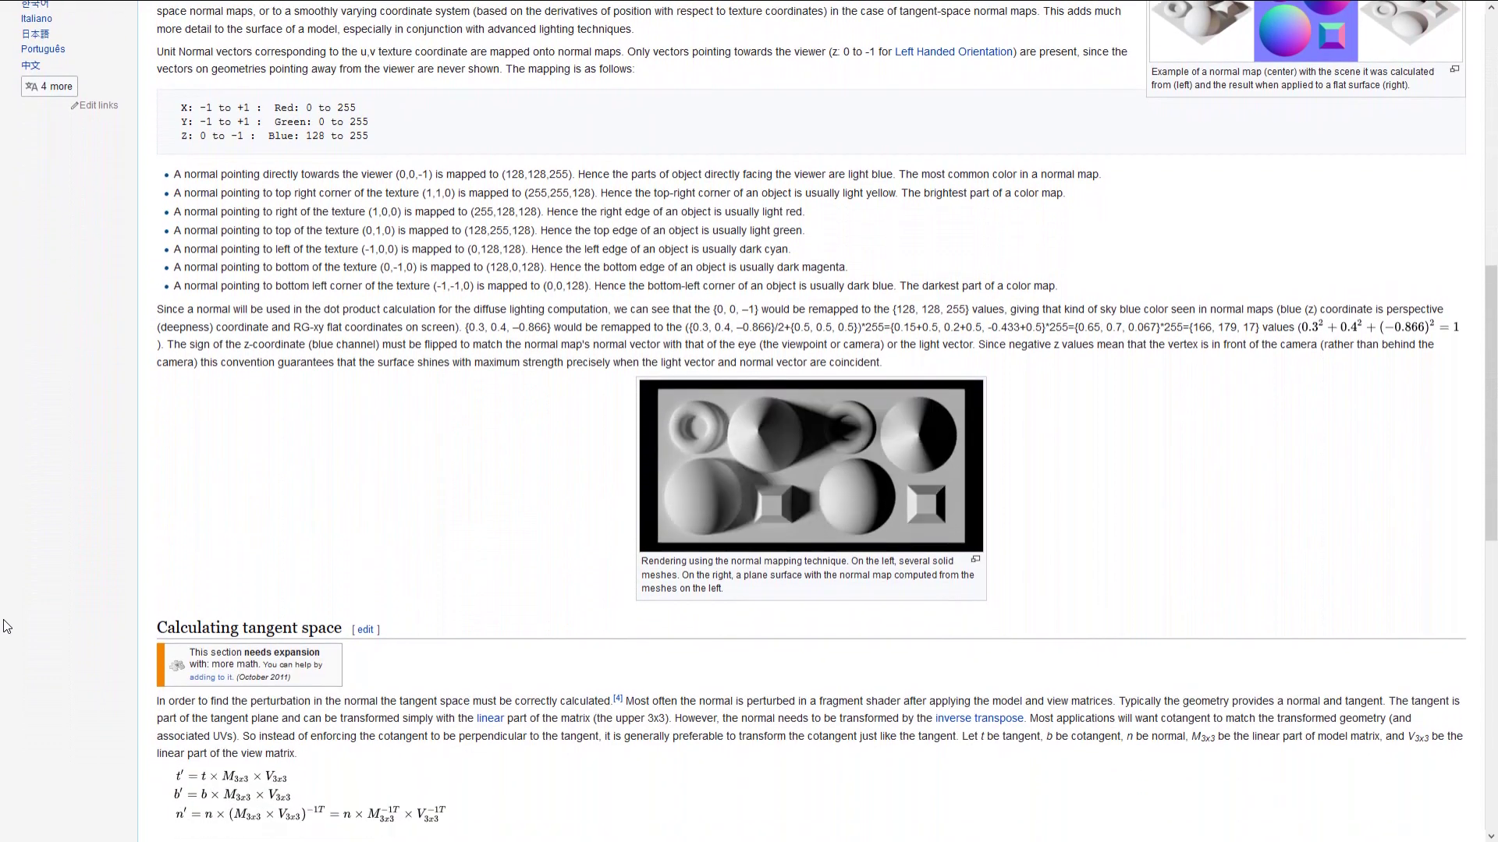
pyautogui.scroll(-5, 4, 627)
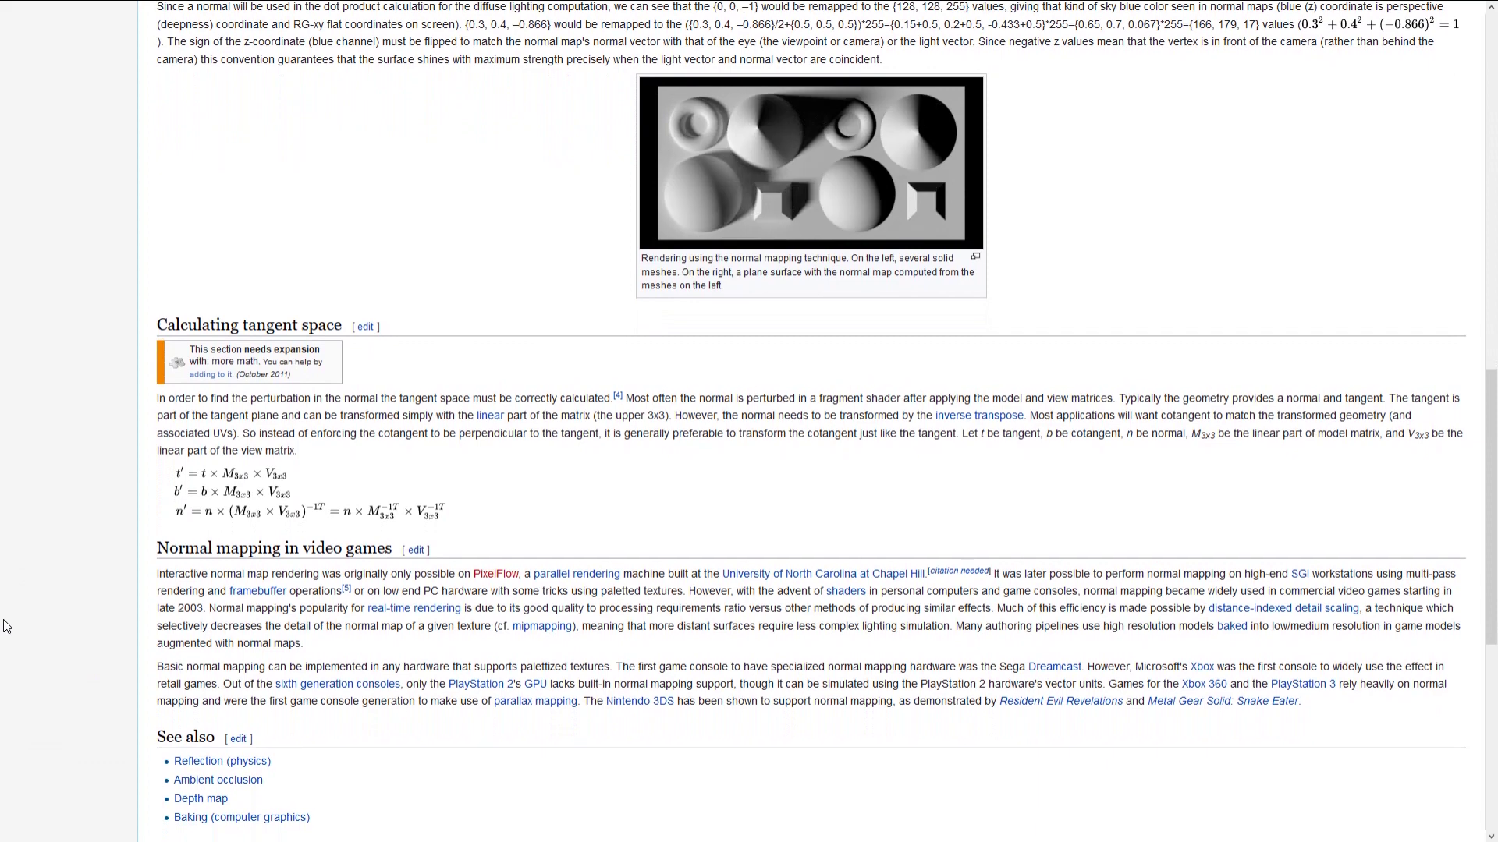
pyautogui.scroll(8, 4, 626)
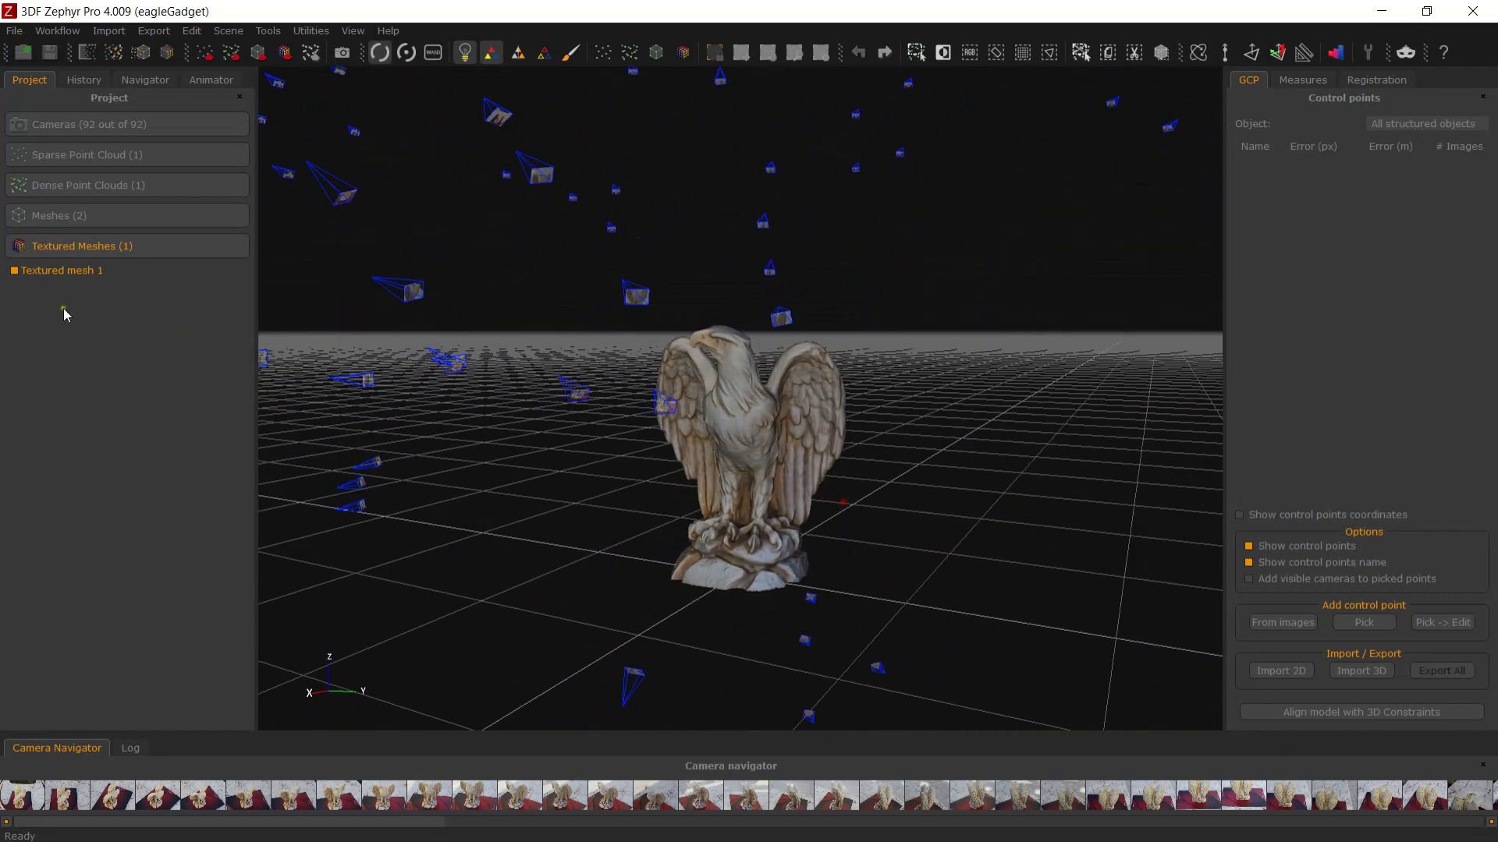
# Check Textured mesh 1's statistics, then show the eagle with plain untextured shading
pyautogui.doubleClick(52, 270)
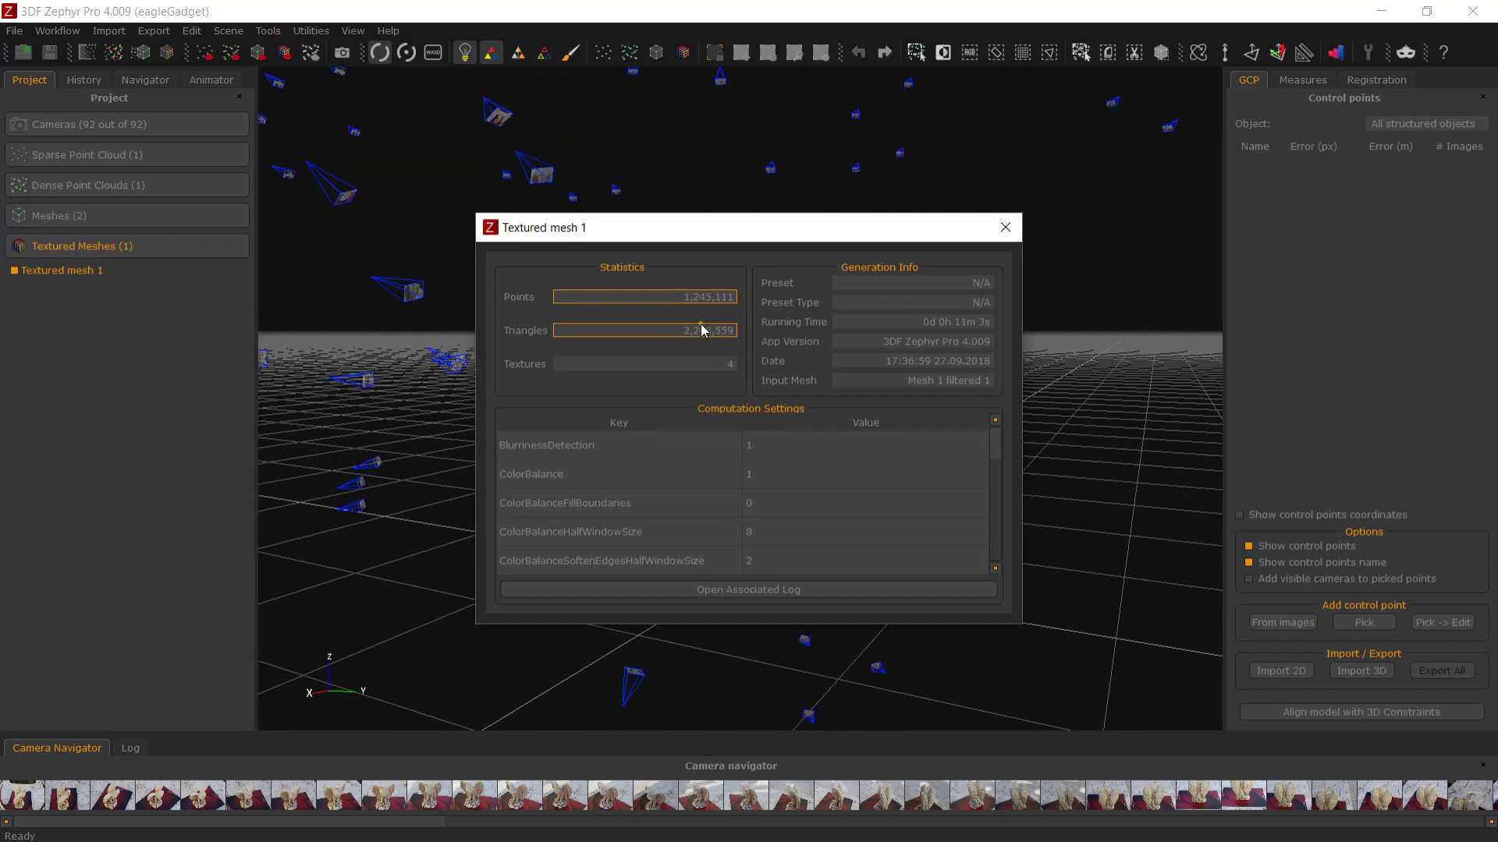
pyautogui.click(1004, 227)
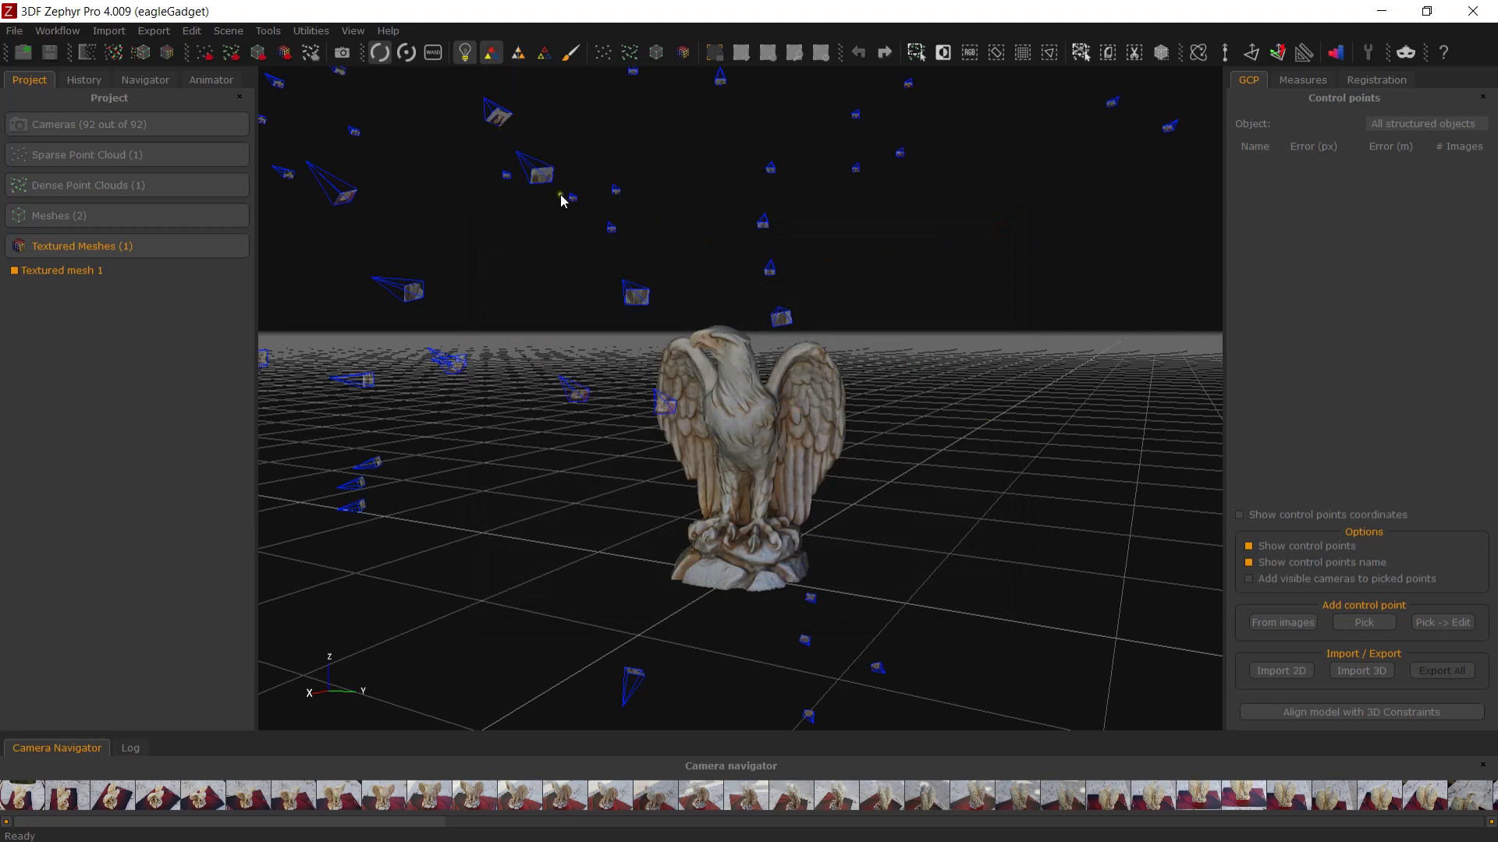
pyautogui.press('t')
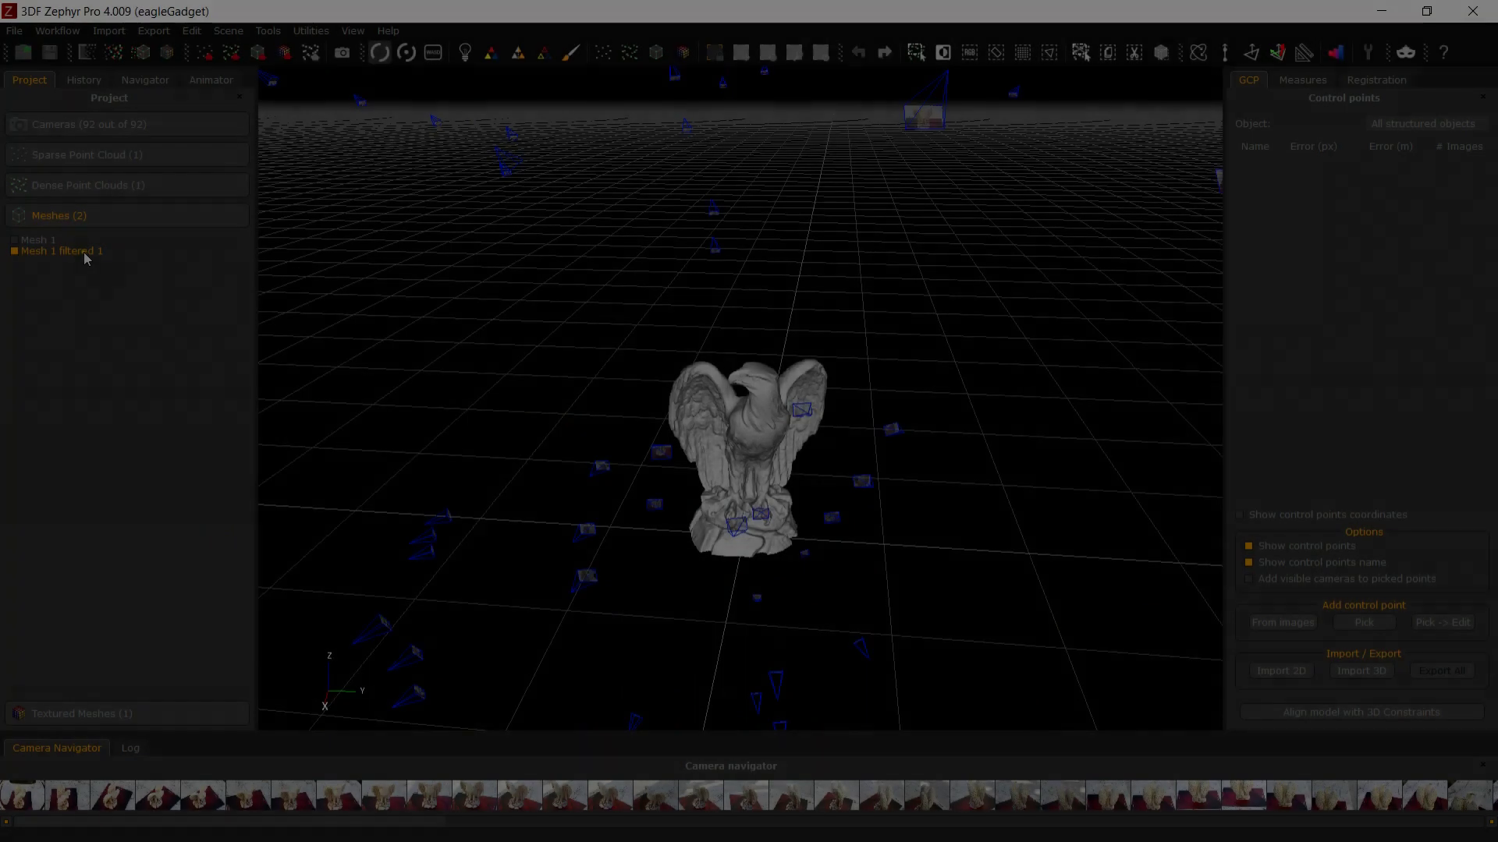
# Create a decimated 2k-triangle clone of Mesh 1 filtered 1 with the Decimation filter
pyautogui.rightClick(84, 252)
pyautogui.moveTo(128, 320)
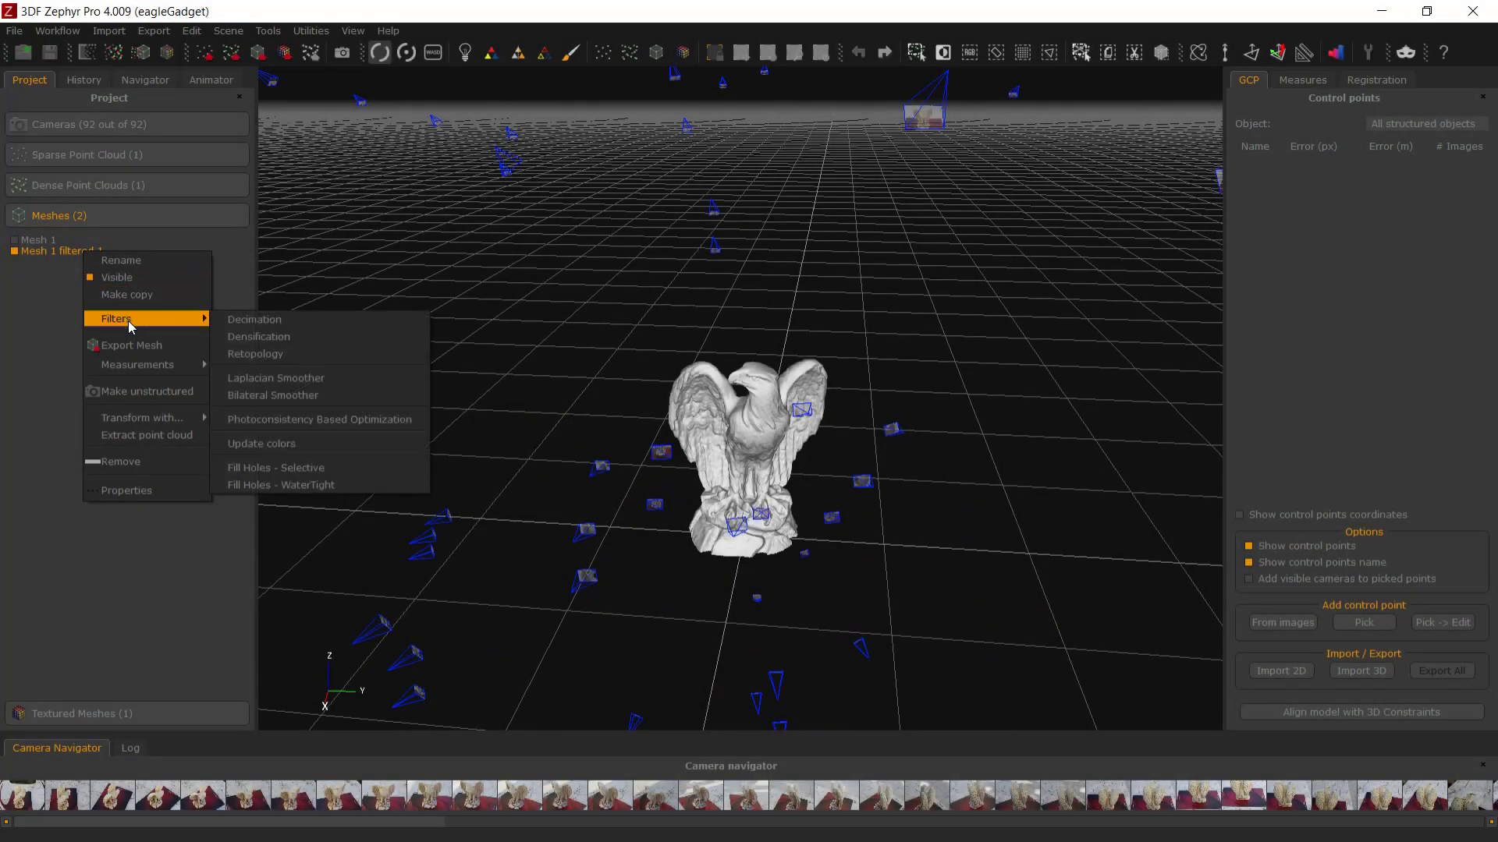
pyautogui.click(262, 321)
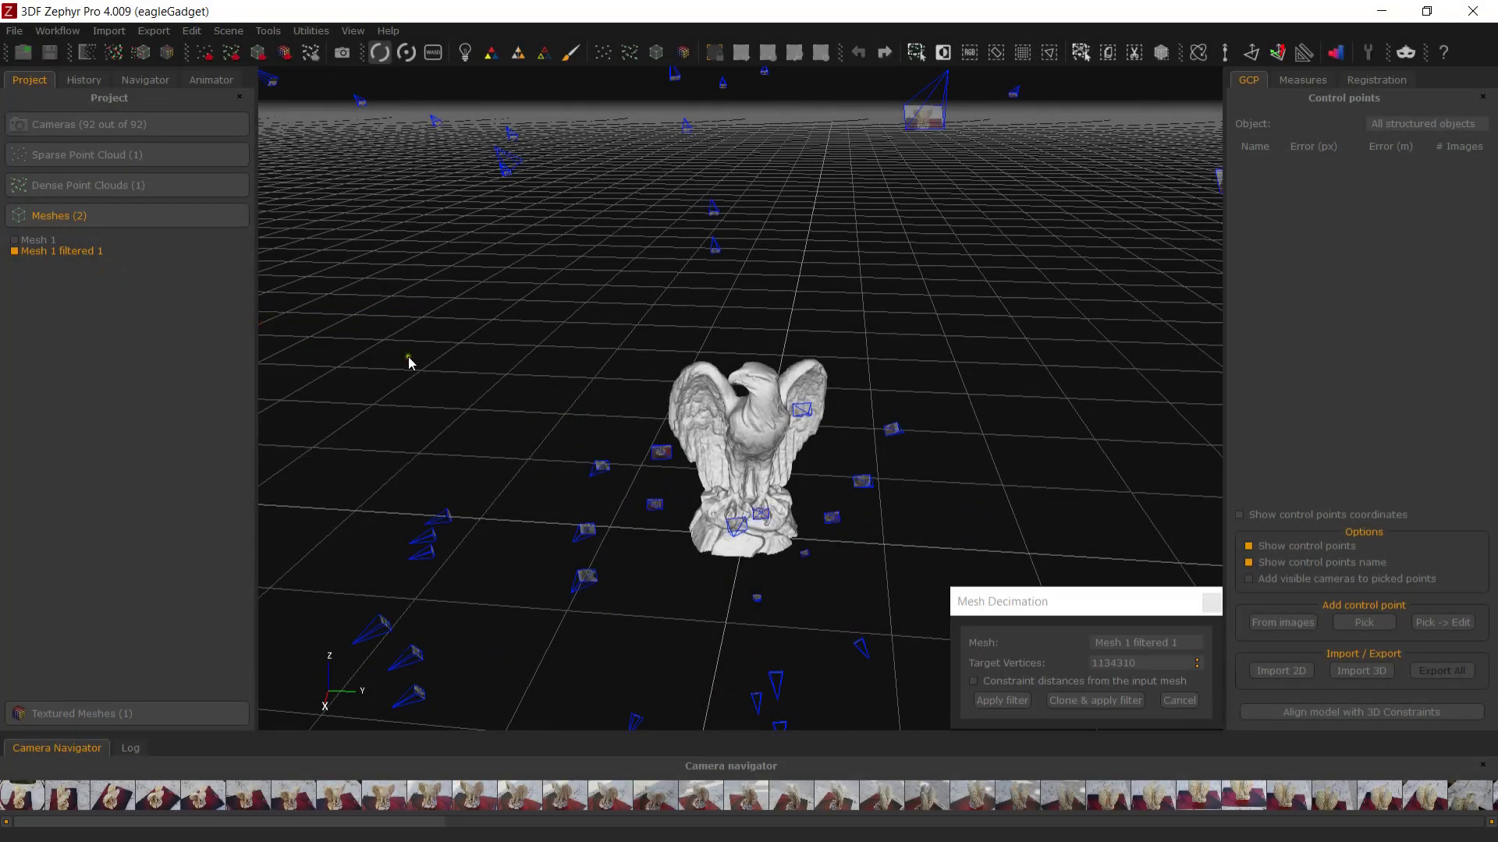
pyautogui.click(1149, 663)
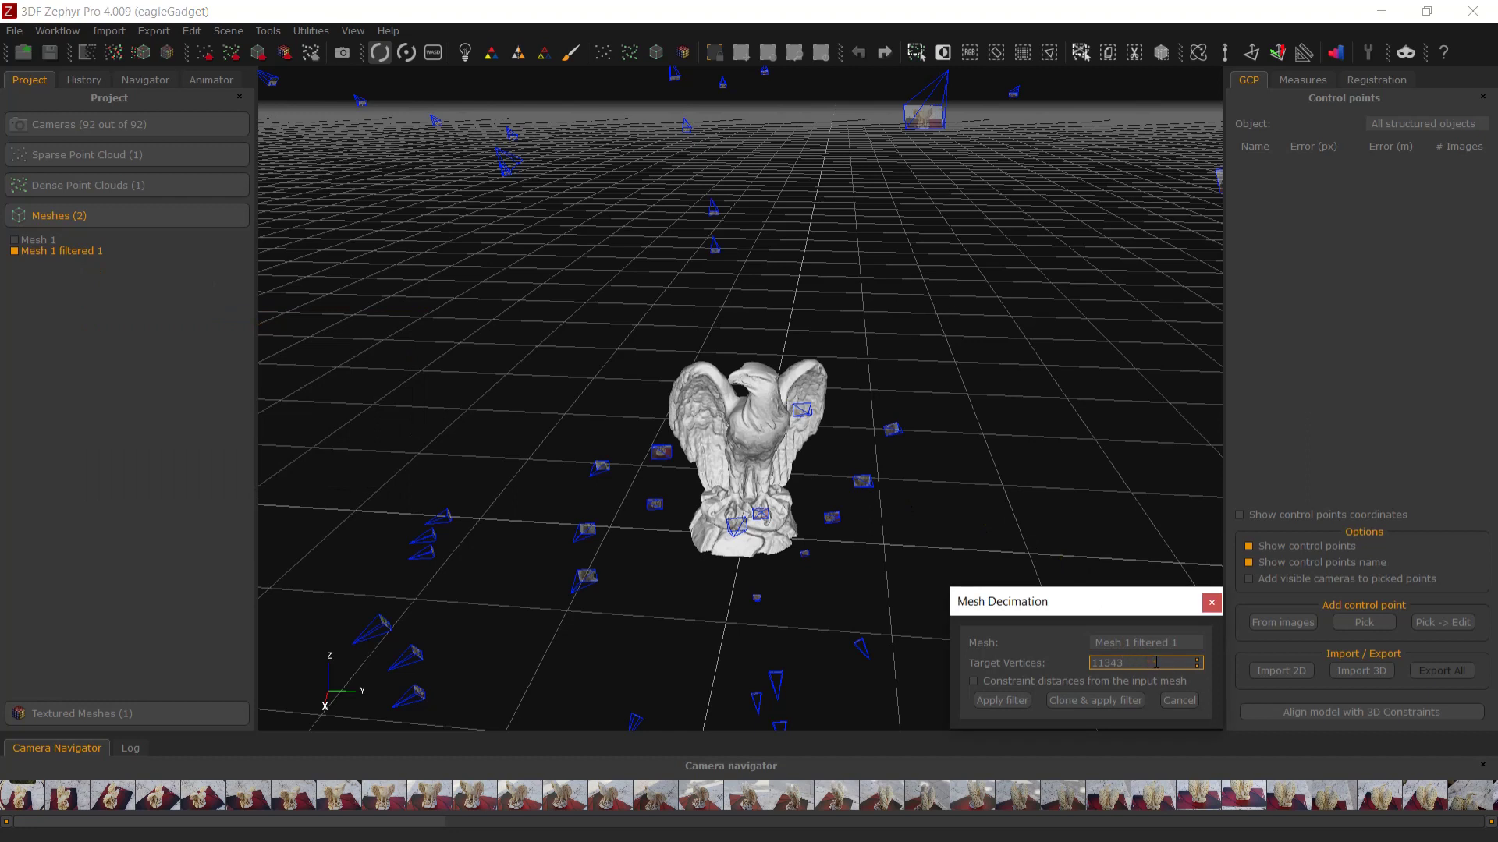
pyautogui.click(1113, 700)
pyautogui.moveTo(858, 546); pyautogui.dragTo(682, 429)
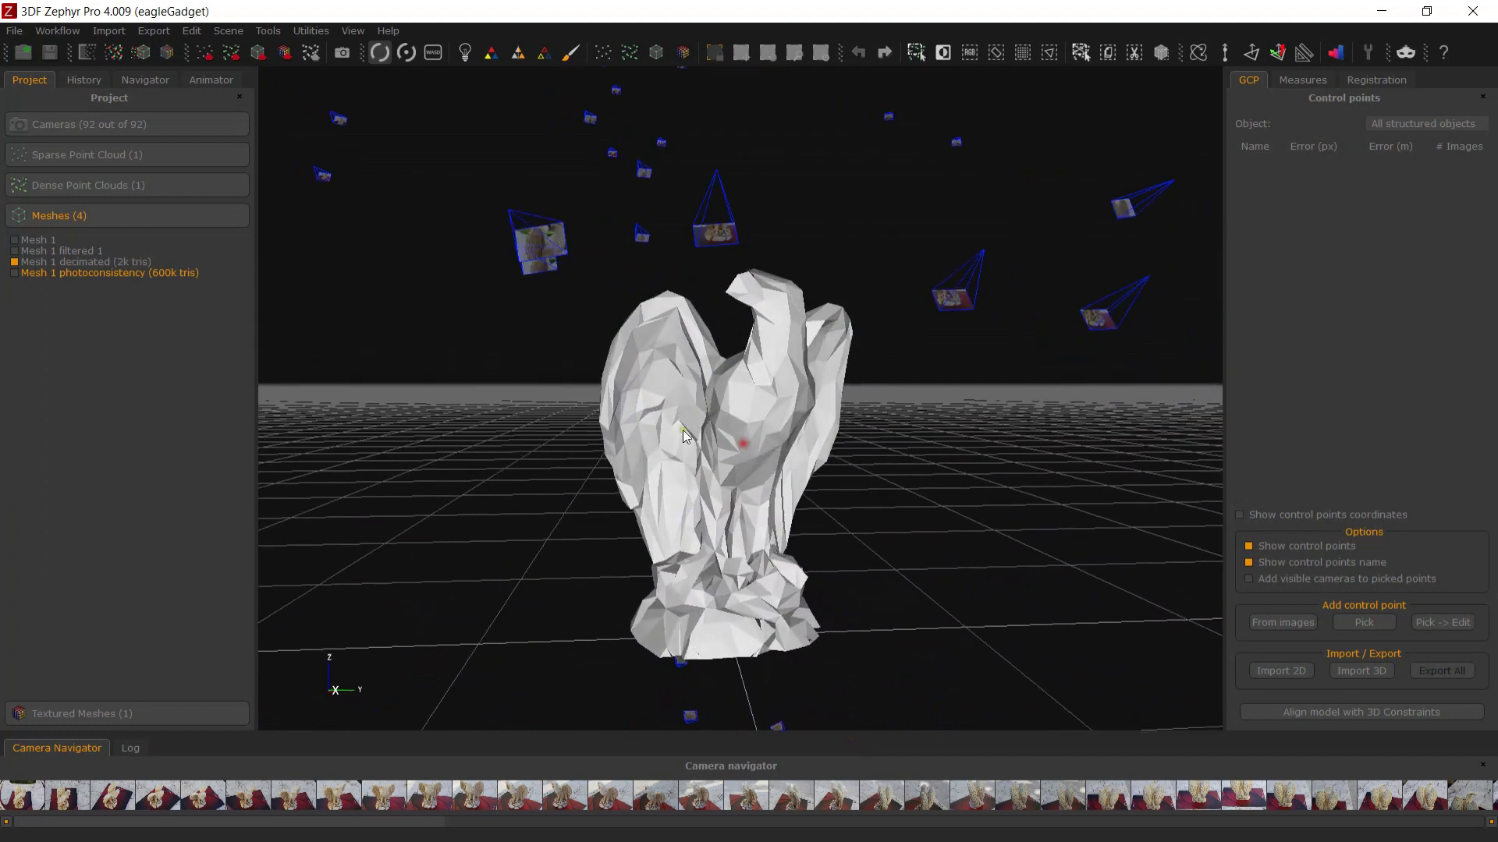
# Export the decimated 2k-triangle mesh, choosing its output file format
pyautogui.rightClick(87, 263)
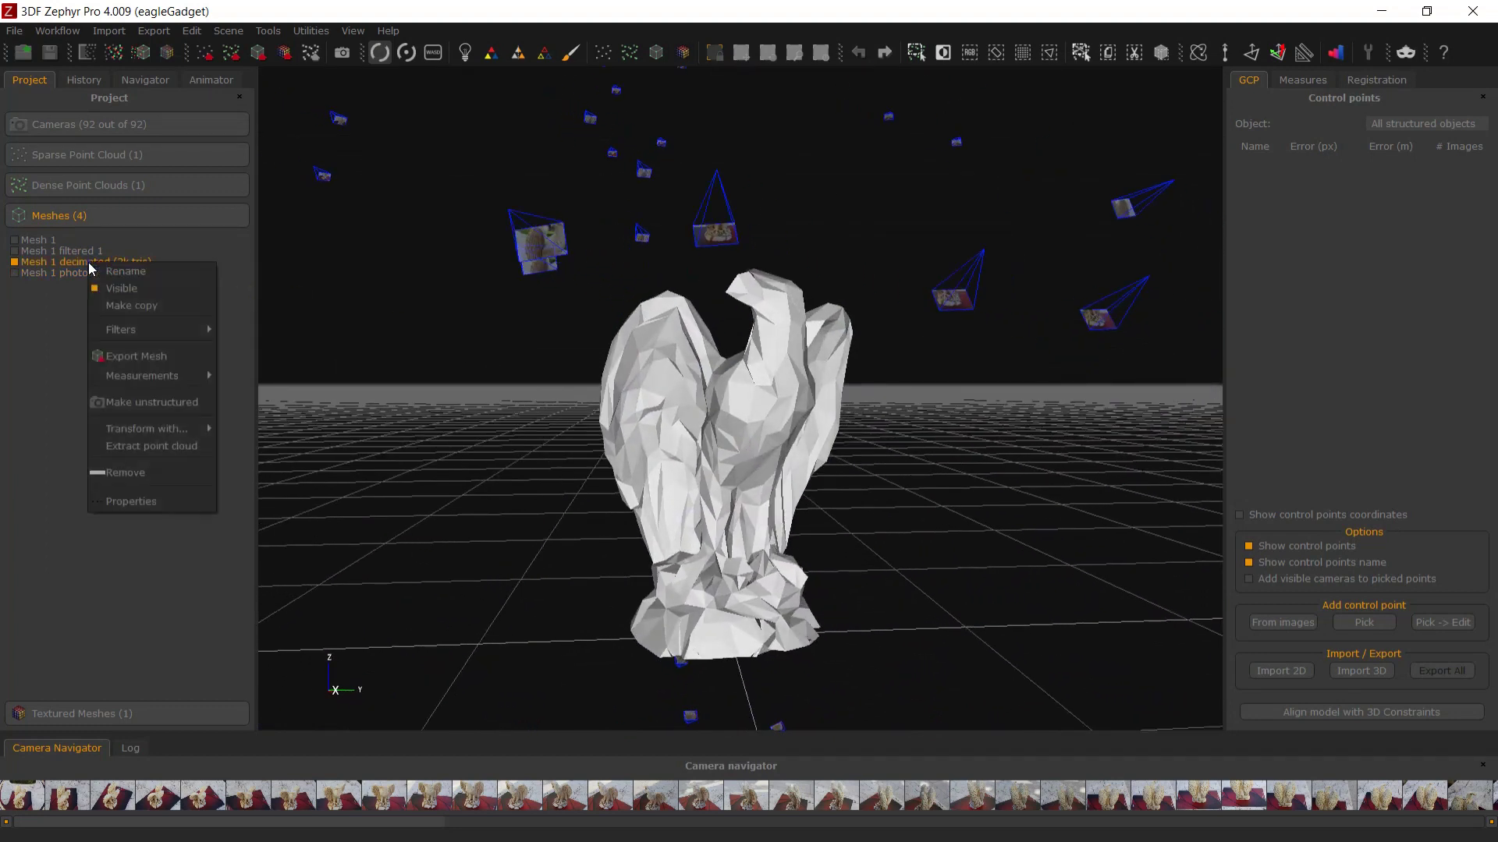
pyautogui.click(154, 345)
pyautogui.click(753, 356)
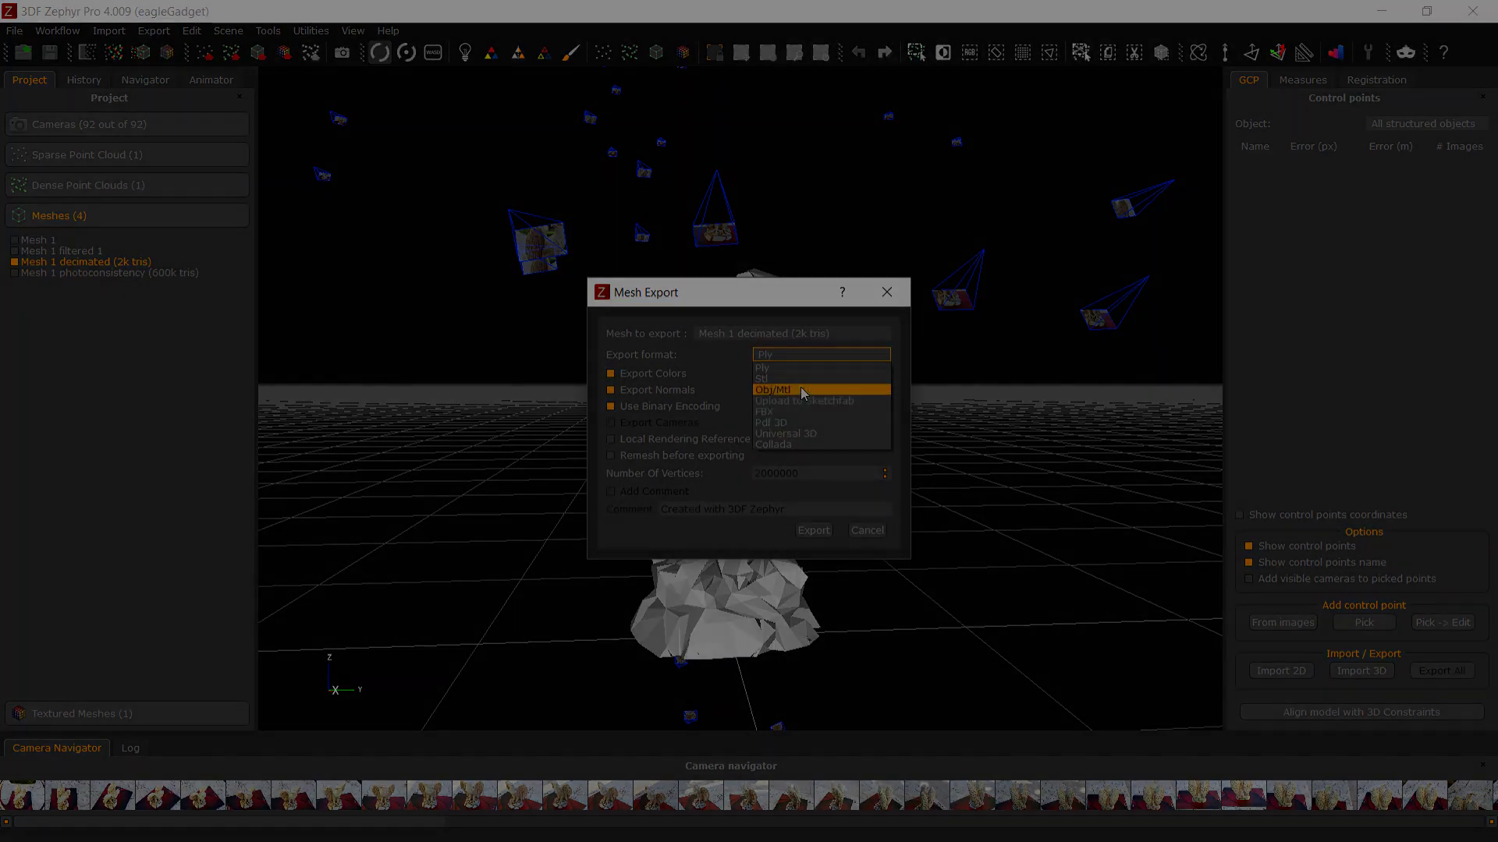
pyautogui.click(803, 390)
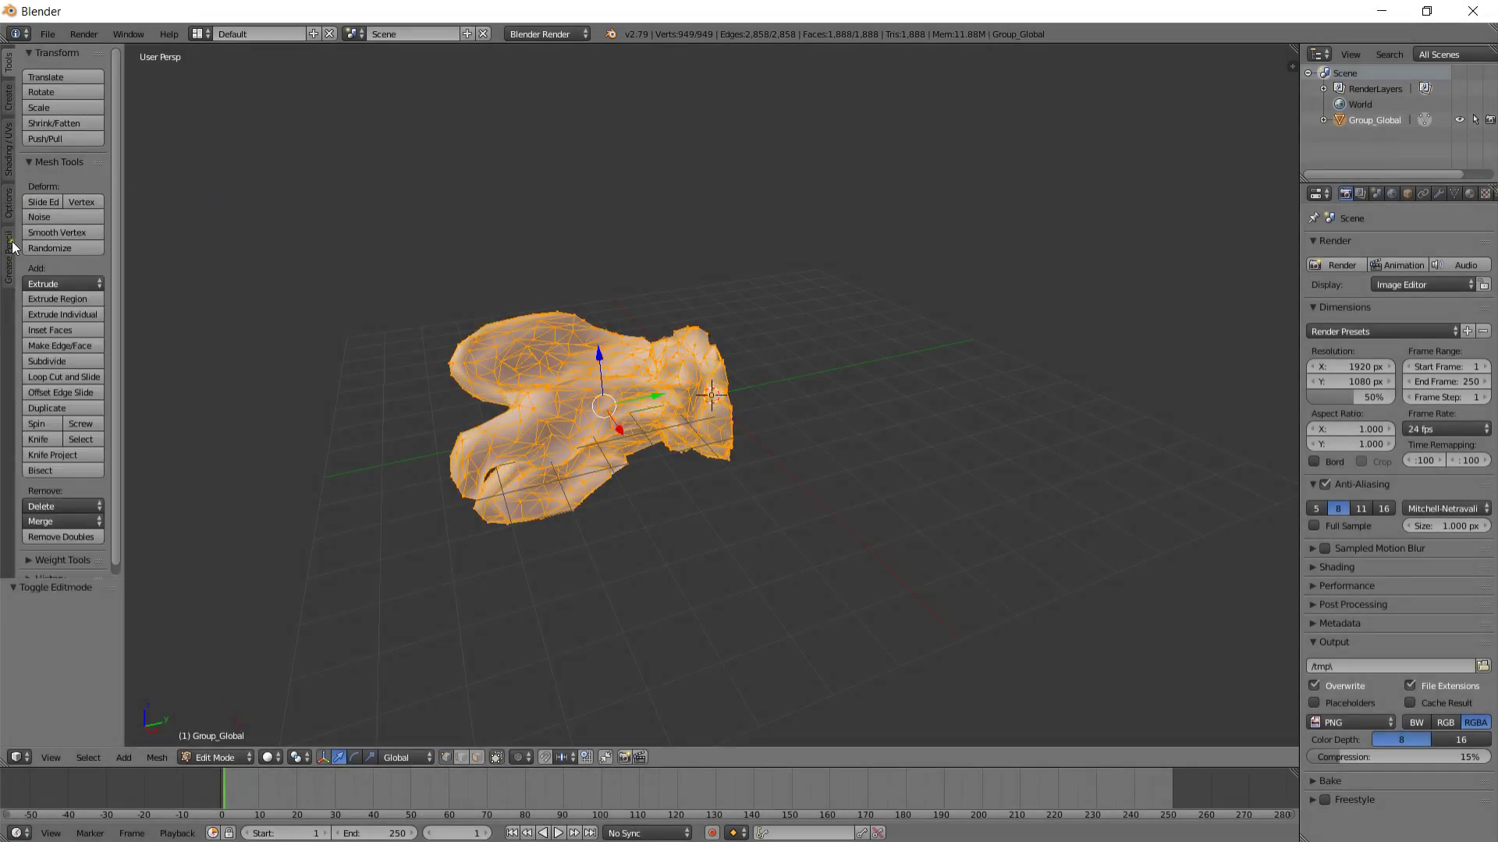
# Show the Shading/UVs tools and turn the enlarged lower area into a UV/Image Editor
pyautogui.click(10, 161)
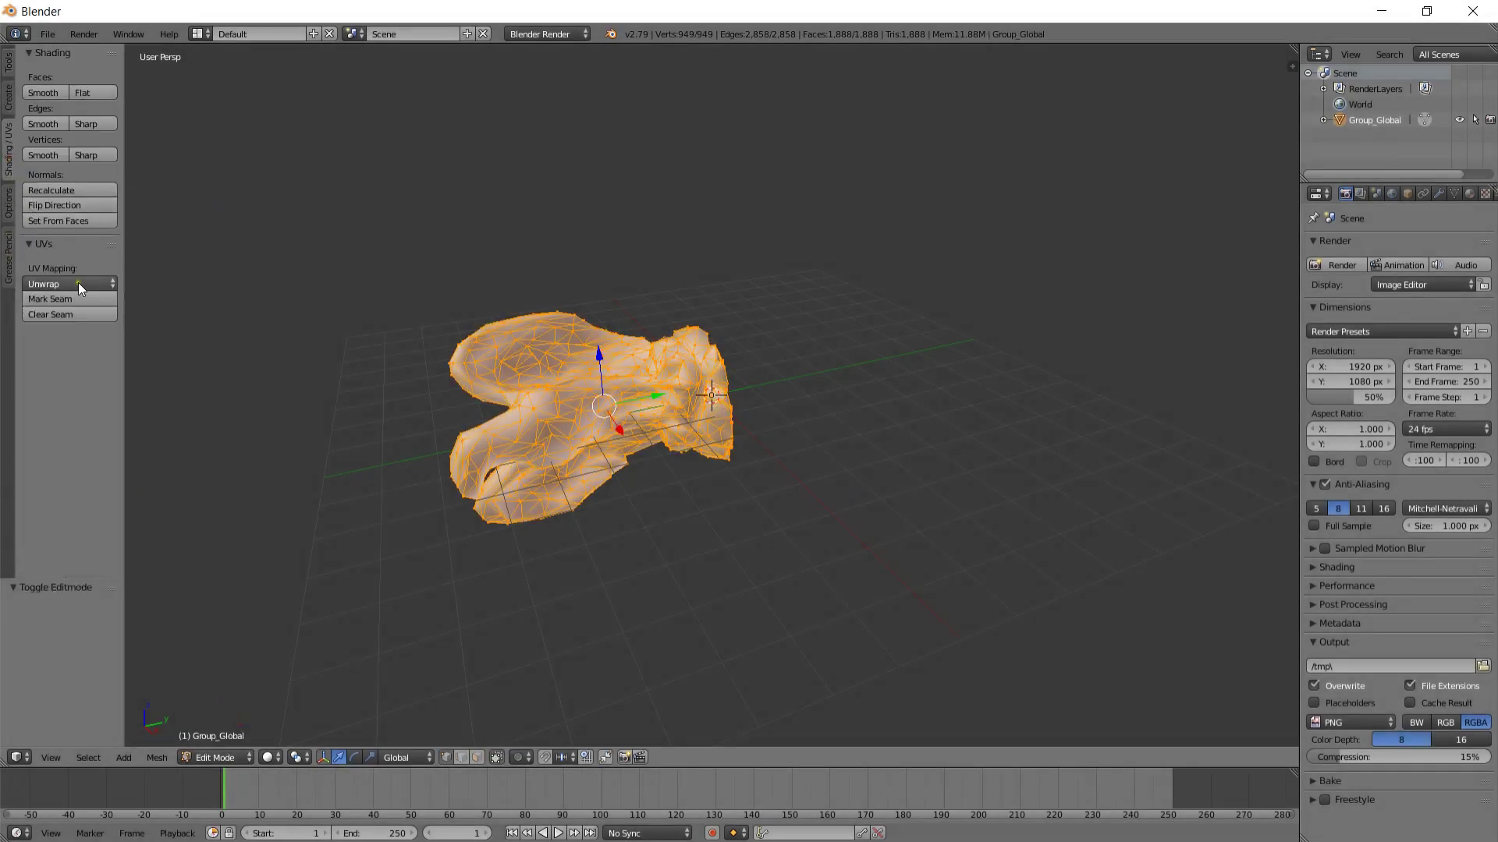
pyautogui.moveTo(183, 770); pyautogui.dragTo(186, 563)
pyautogui.click(17, 833)
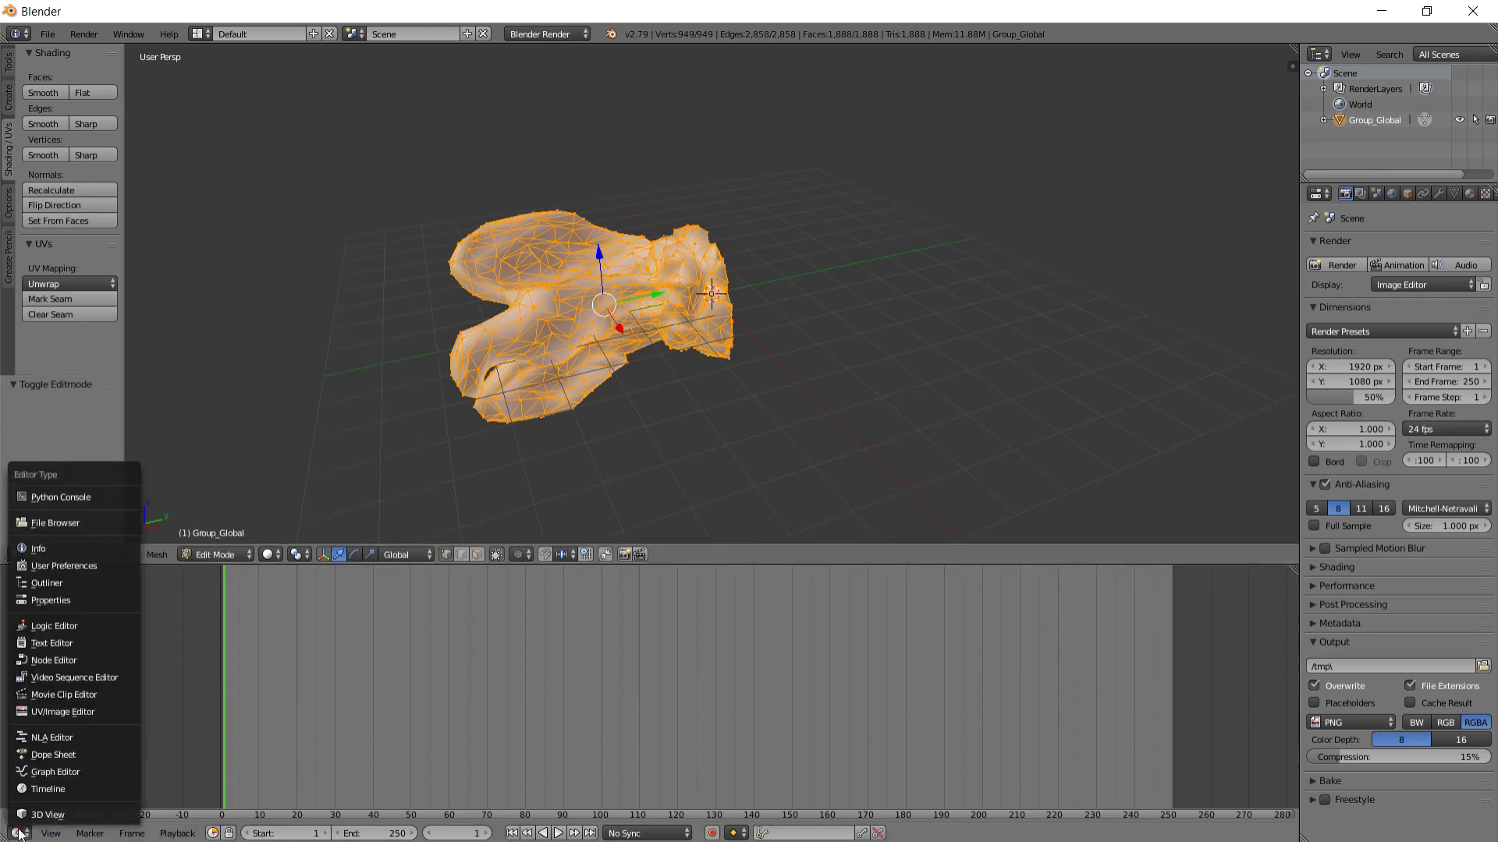
pyautogui.click(60, 709)
# Unwrap the low-poly eagle with Smart UV Project, then bring up File > Export
pyautogui.click(73, 283)
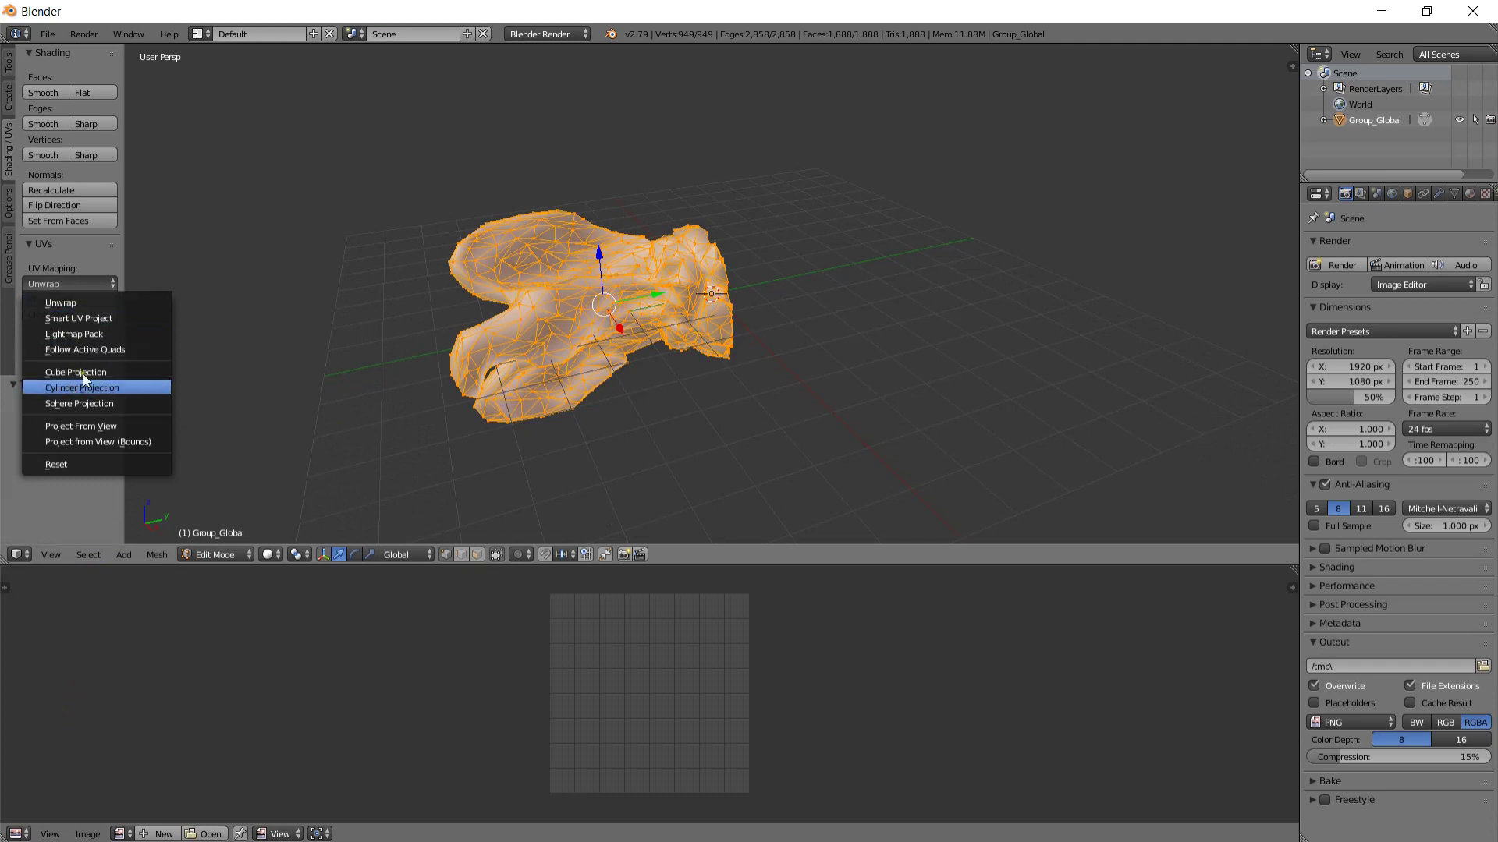
pyautogui.click(100, 319)
pyautogui.click(129, 438)
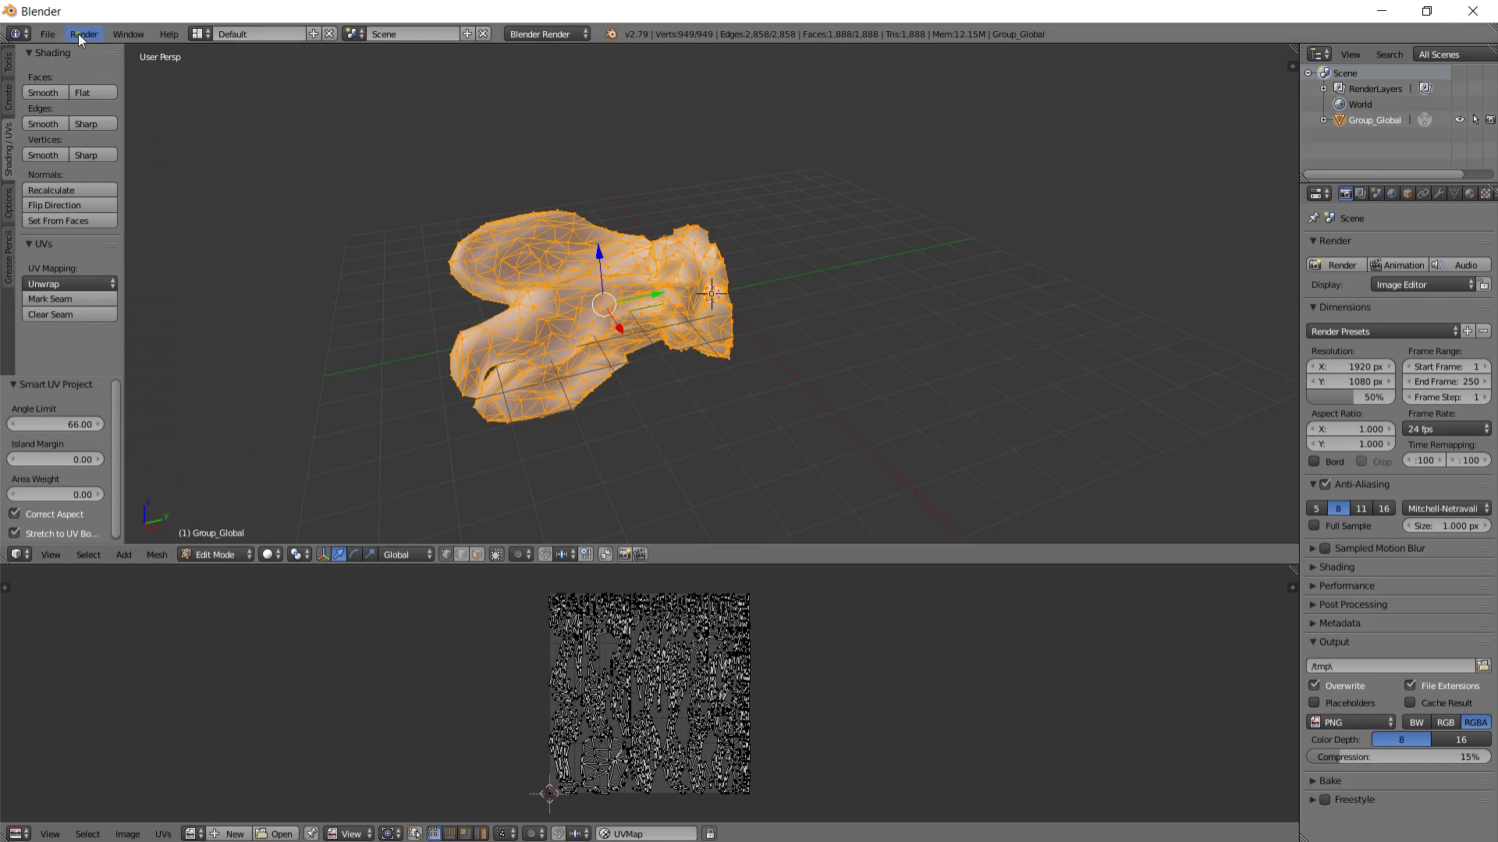
pyautogui.click(49, 35)
pyautogui.moveTo(125, 341)
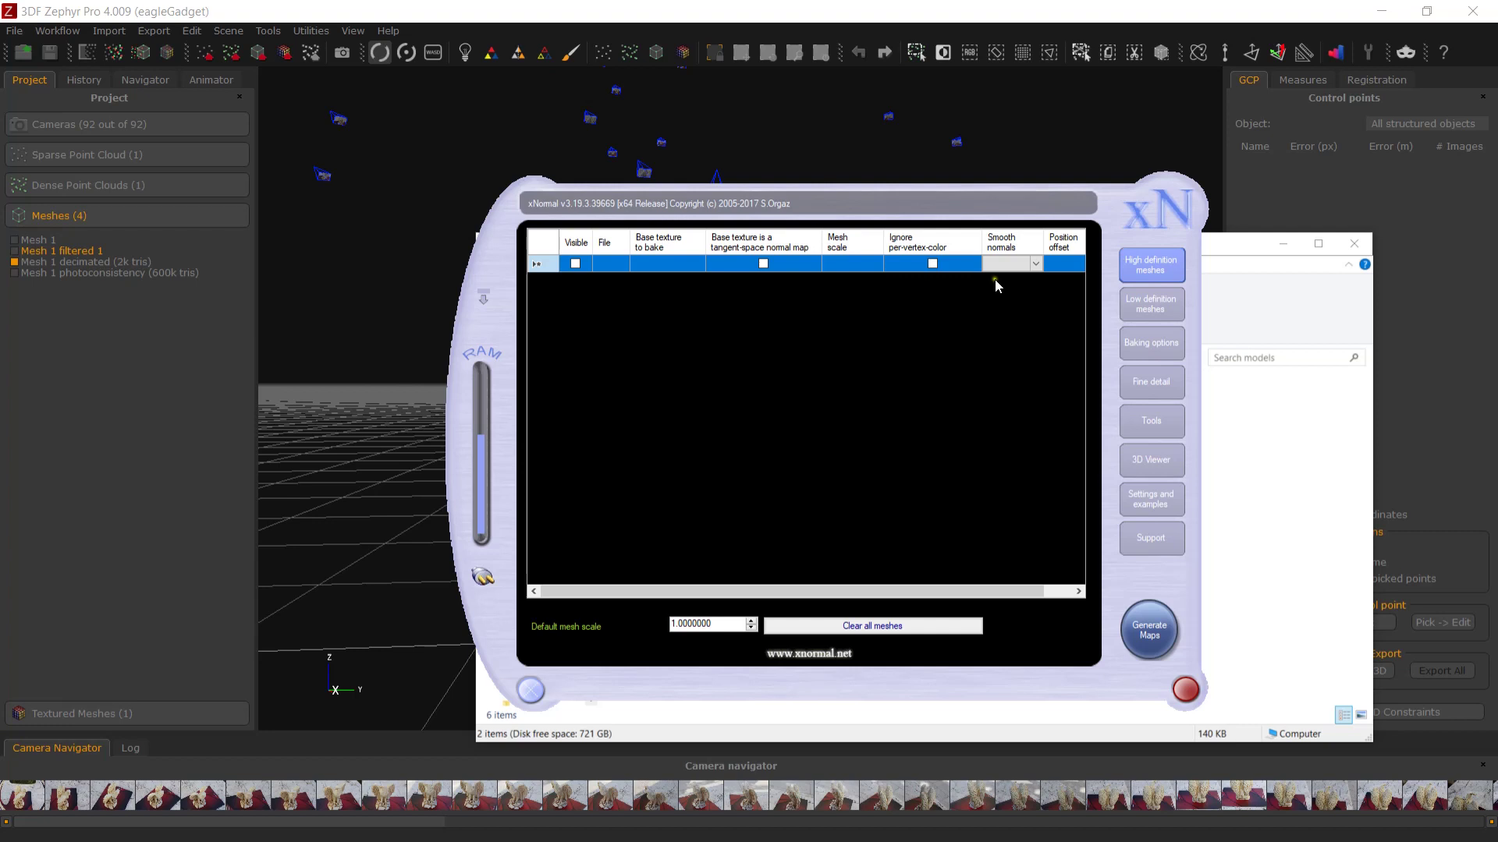
# Add high-poly.obj as the high-definition mesh
pyautogui.rightClick(647, 263)
pyautogui.click(697, 269)
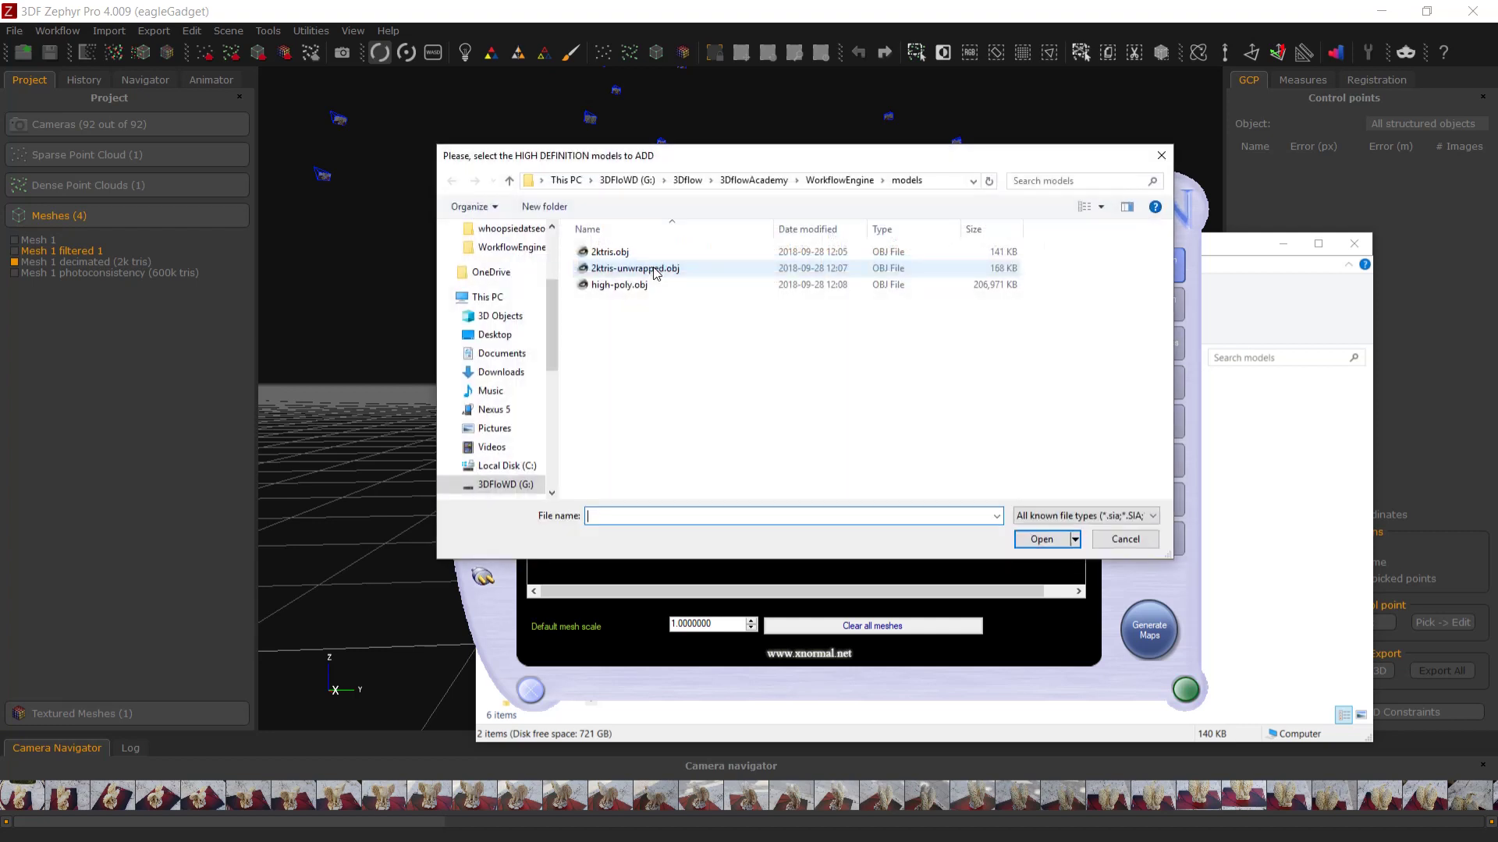
pyautogui.doubleClick(644, 285)
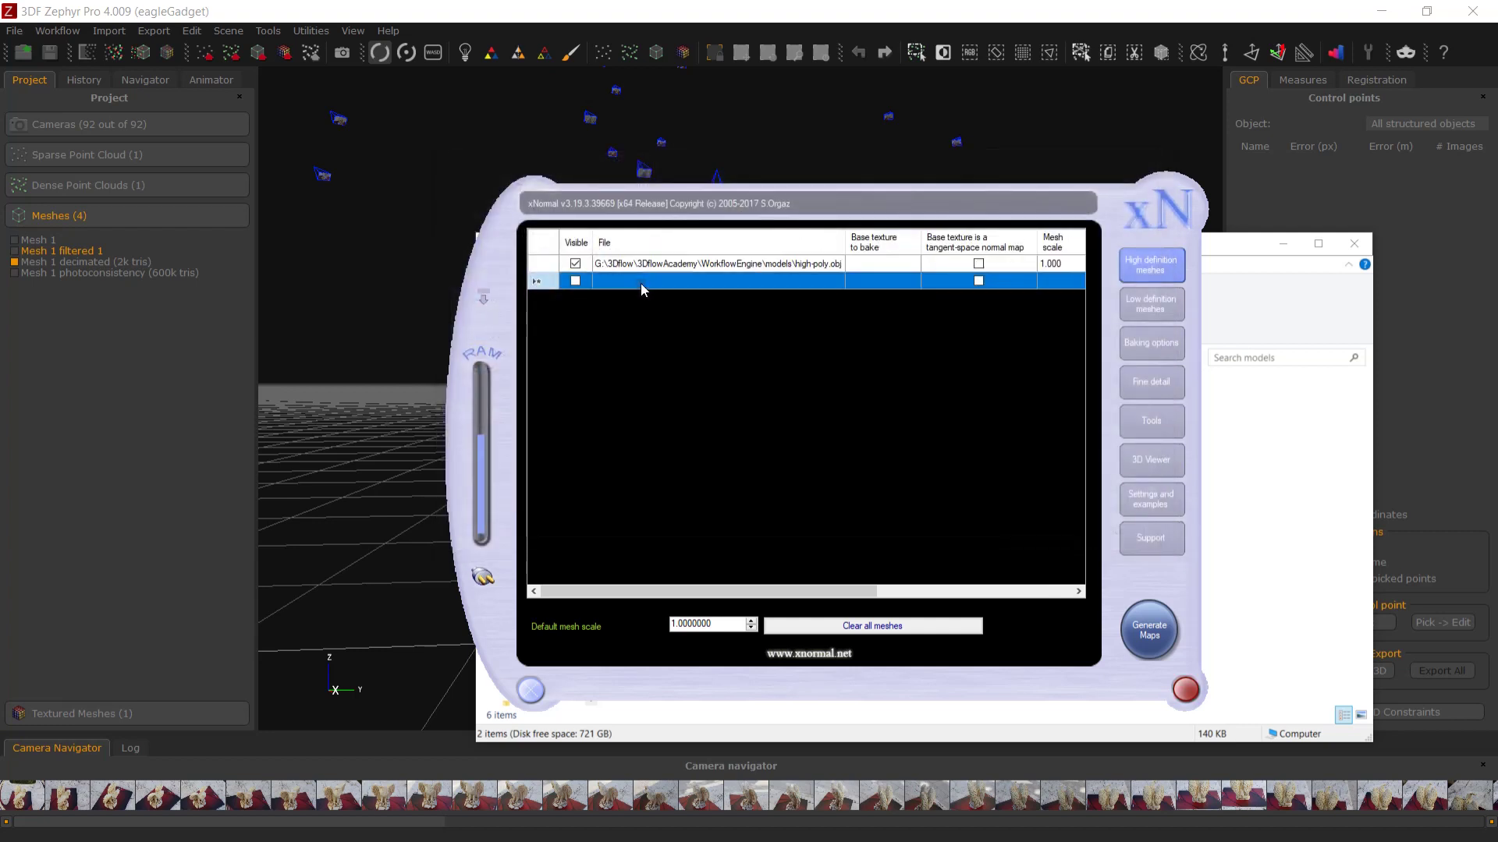
# Add 2ktris-unwrapped.obj as the low-definition mesh and open Baking options
pyautogui.click(1152, 304)
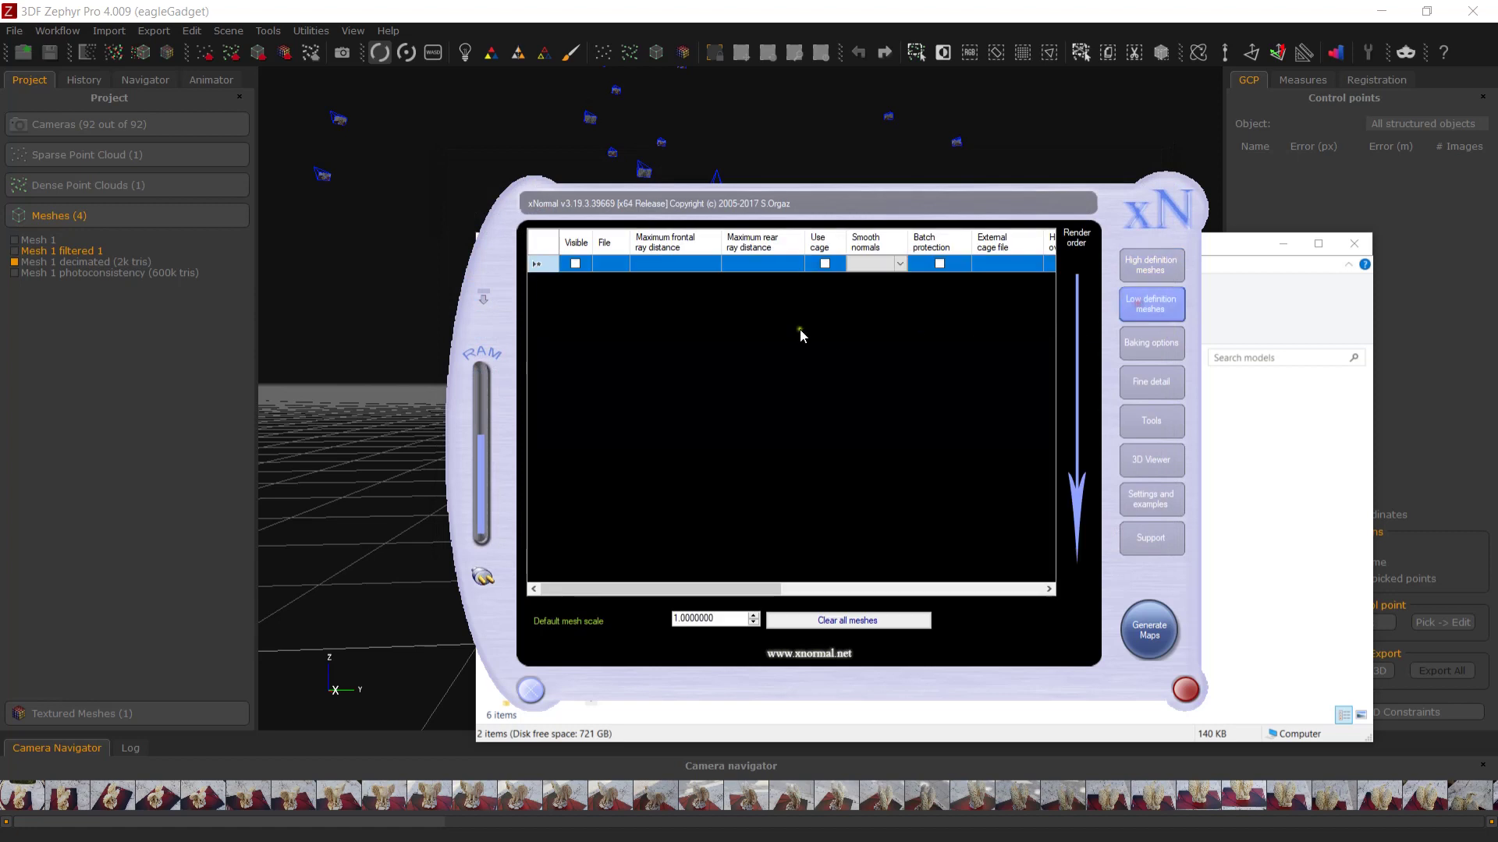
pyautogui.rightClick(687, 272)
pyautogui.click(763, 278)
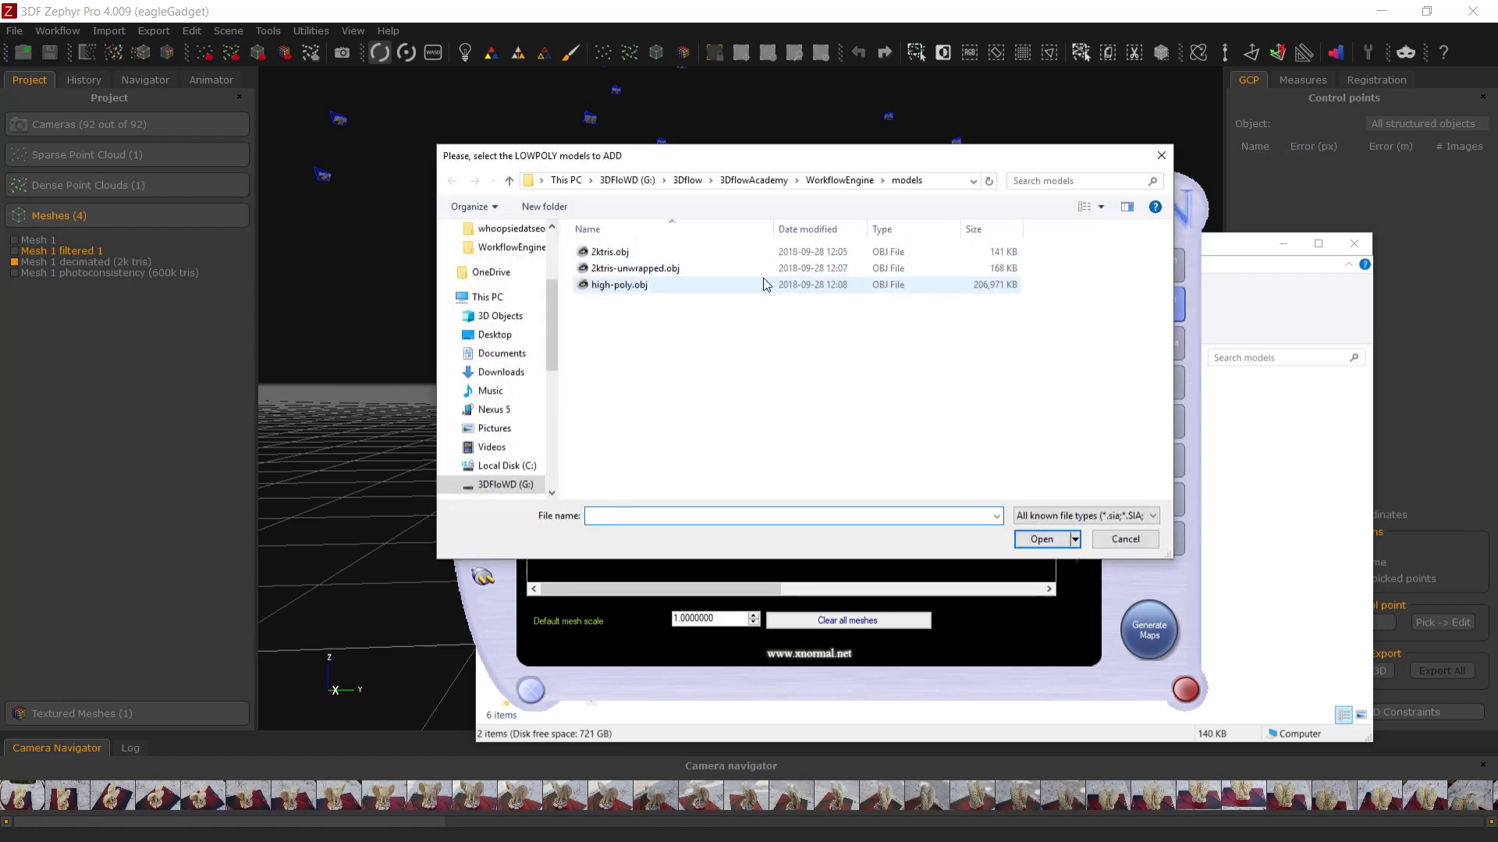
pyautogui.click(663, 268)
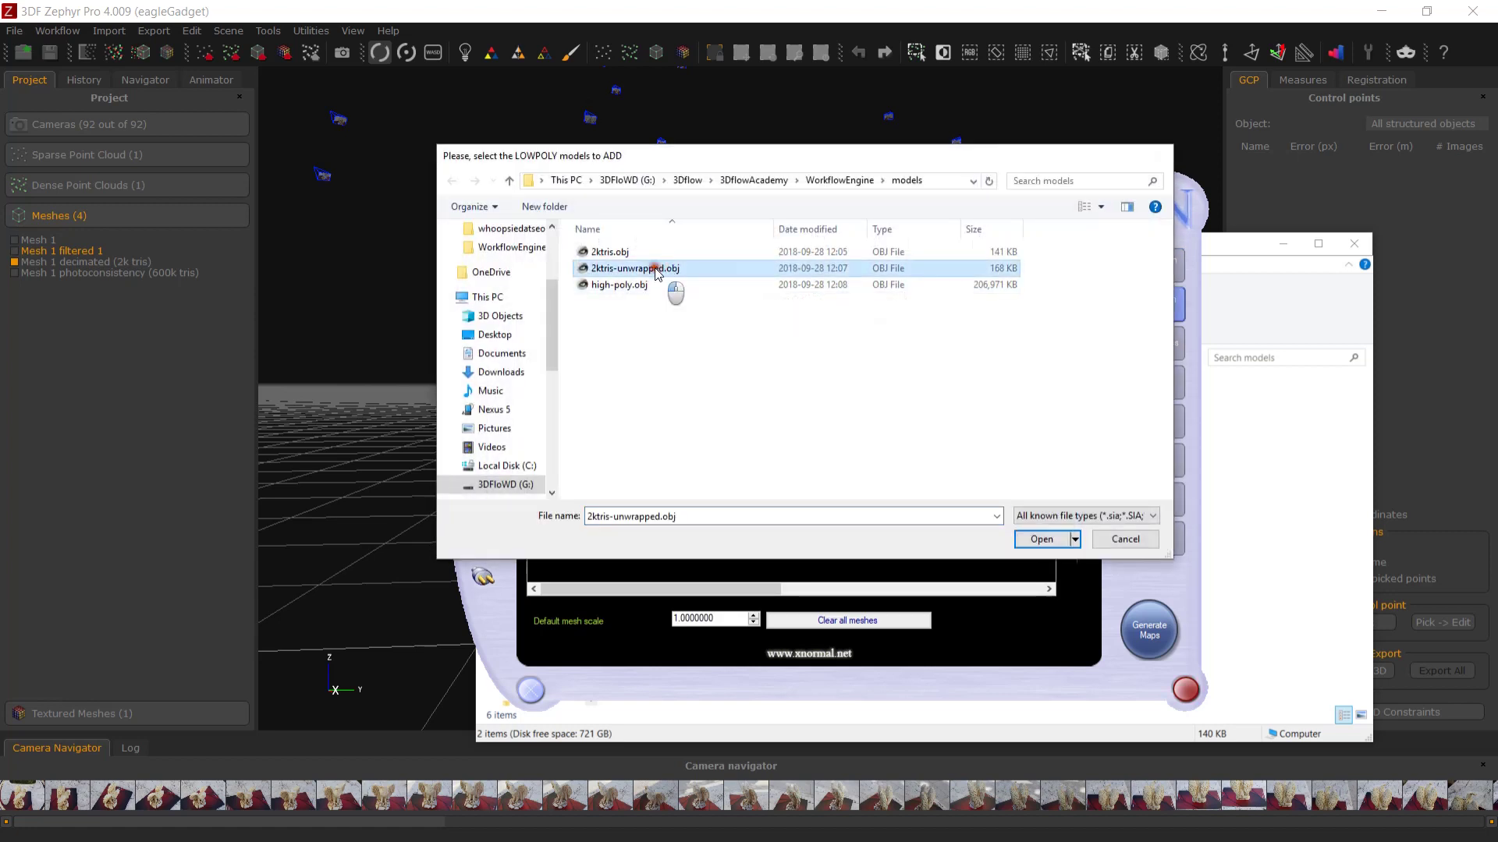
pyautogui.doubleClick(657, 269)
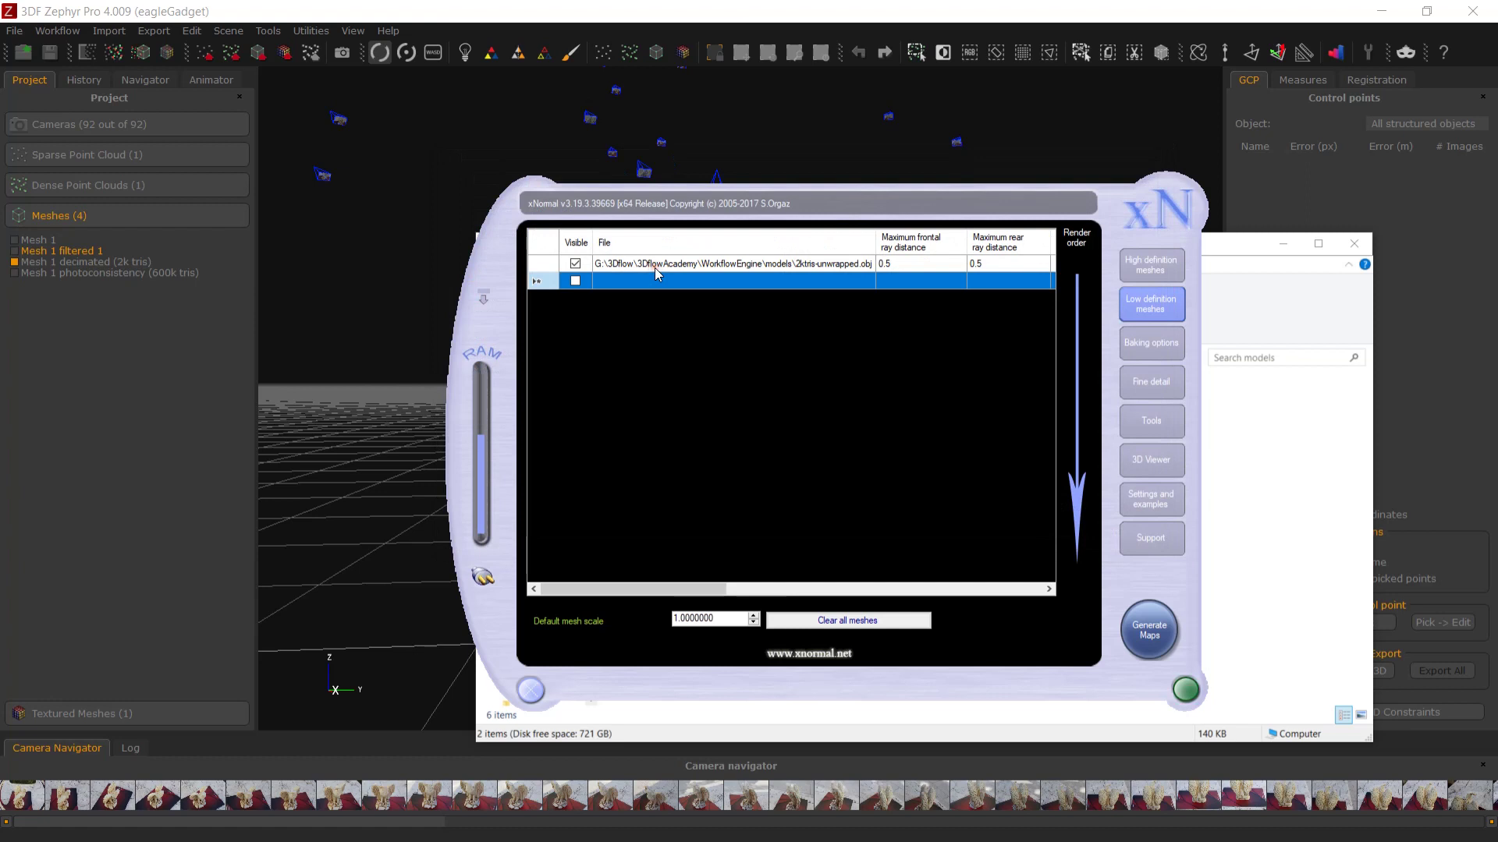
pyautogui.click(1143, 352)
# Output to eagleOutput.jpg, untick Ambient occlusion and Bent normal map, and generate the normal map
pyautogui.click(1076, 240)
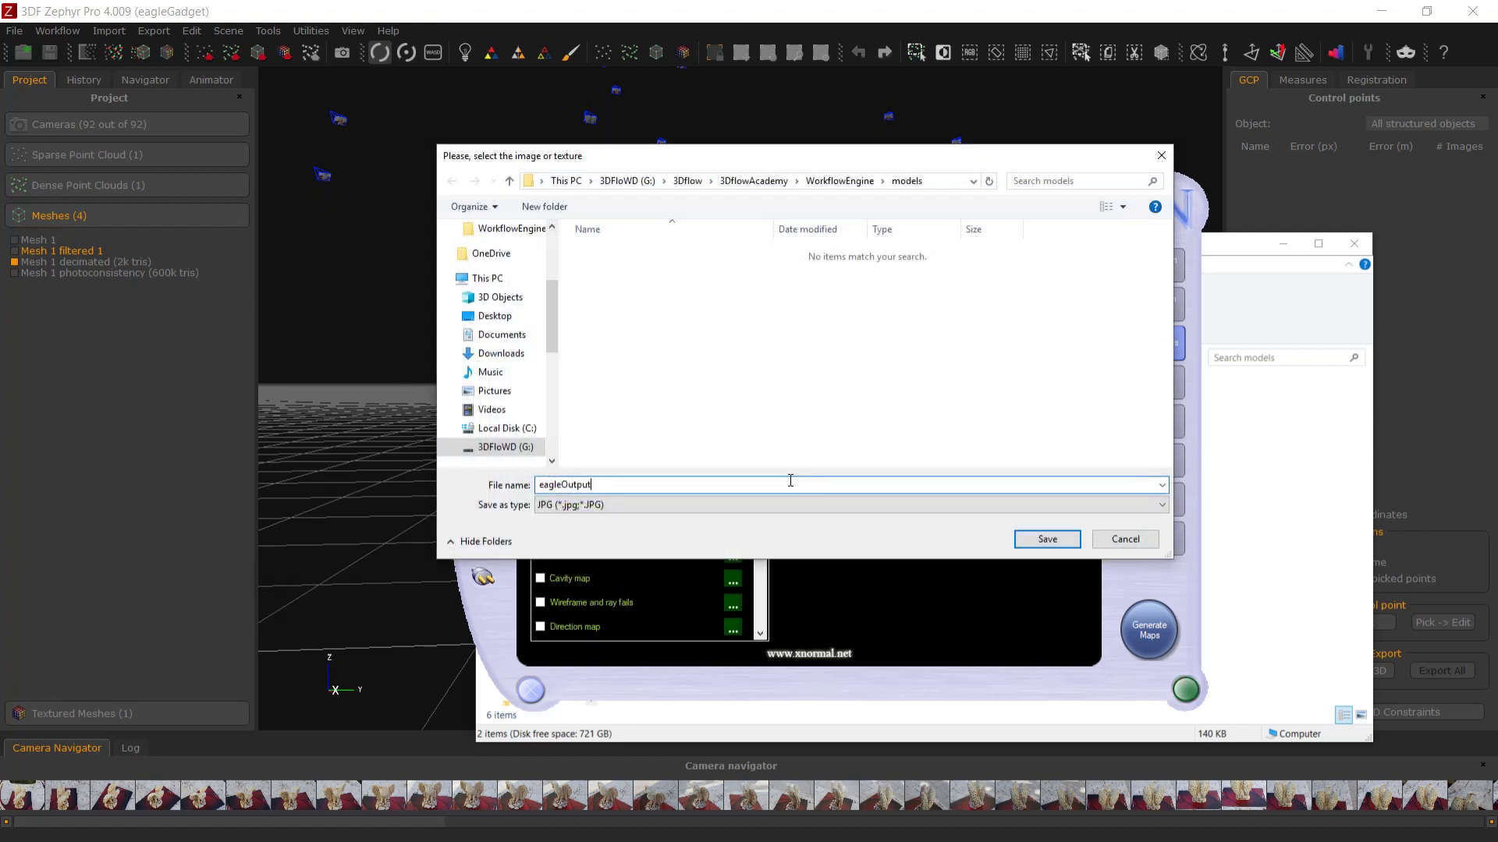
pyautogui.click(1027, 539)
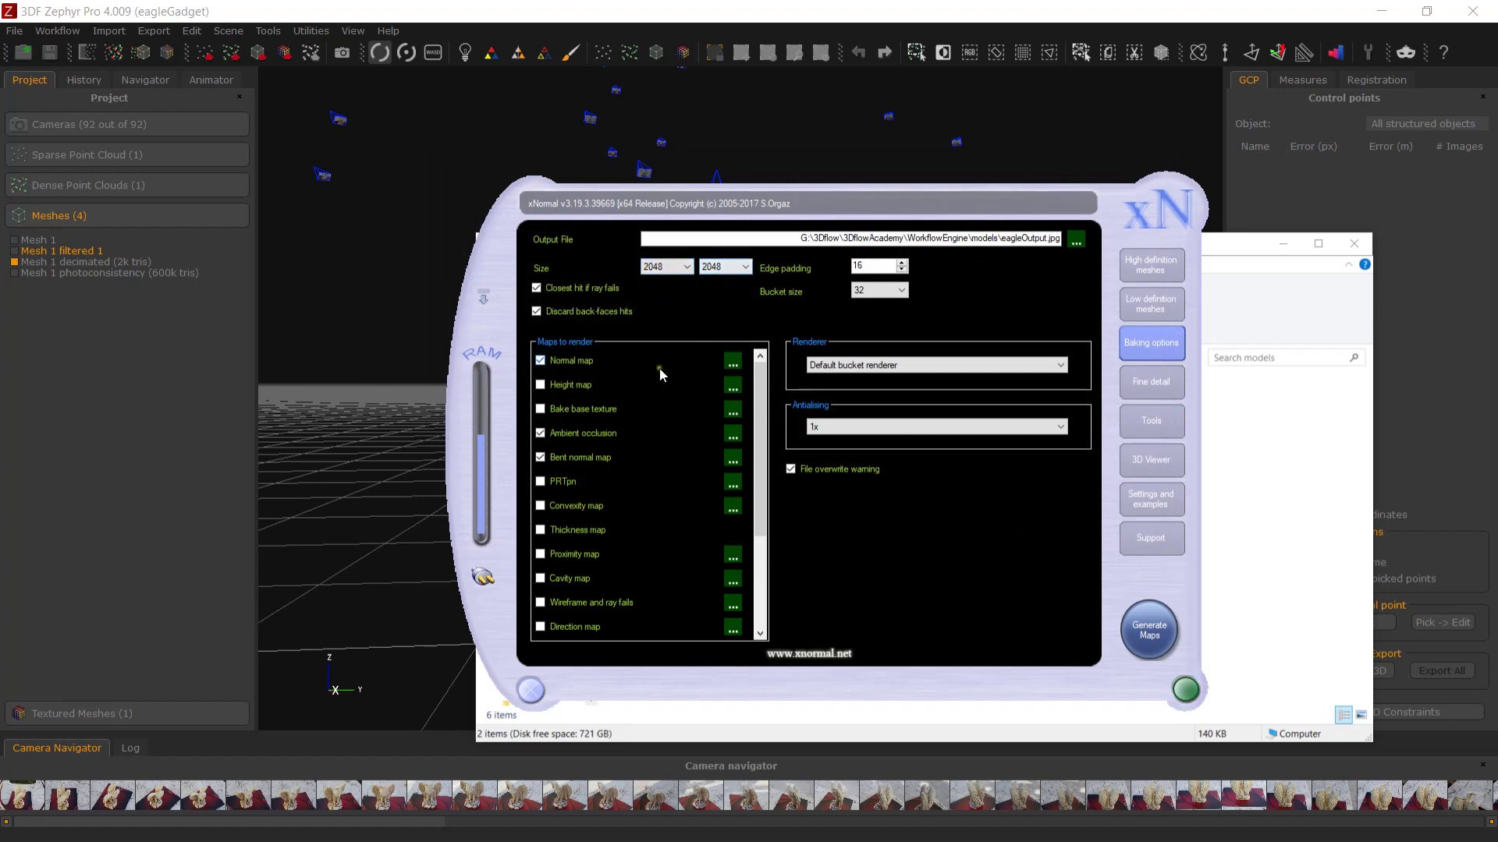
pyautogui.click(571, 433)
pyautogui.click(568, 458)
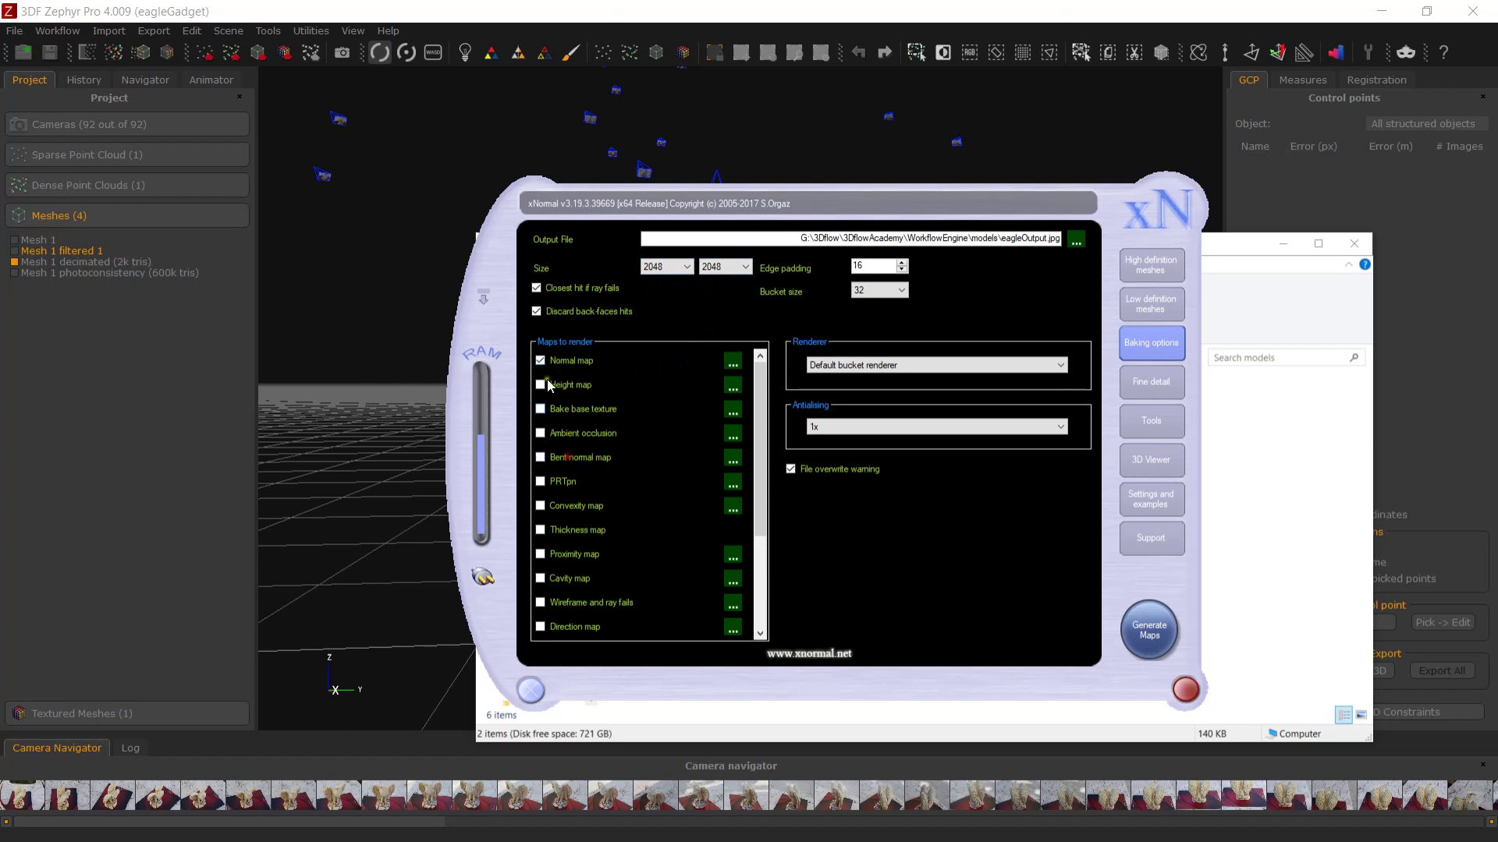
pyautogui.click(1145, 633)
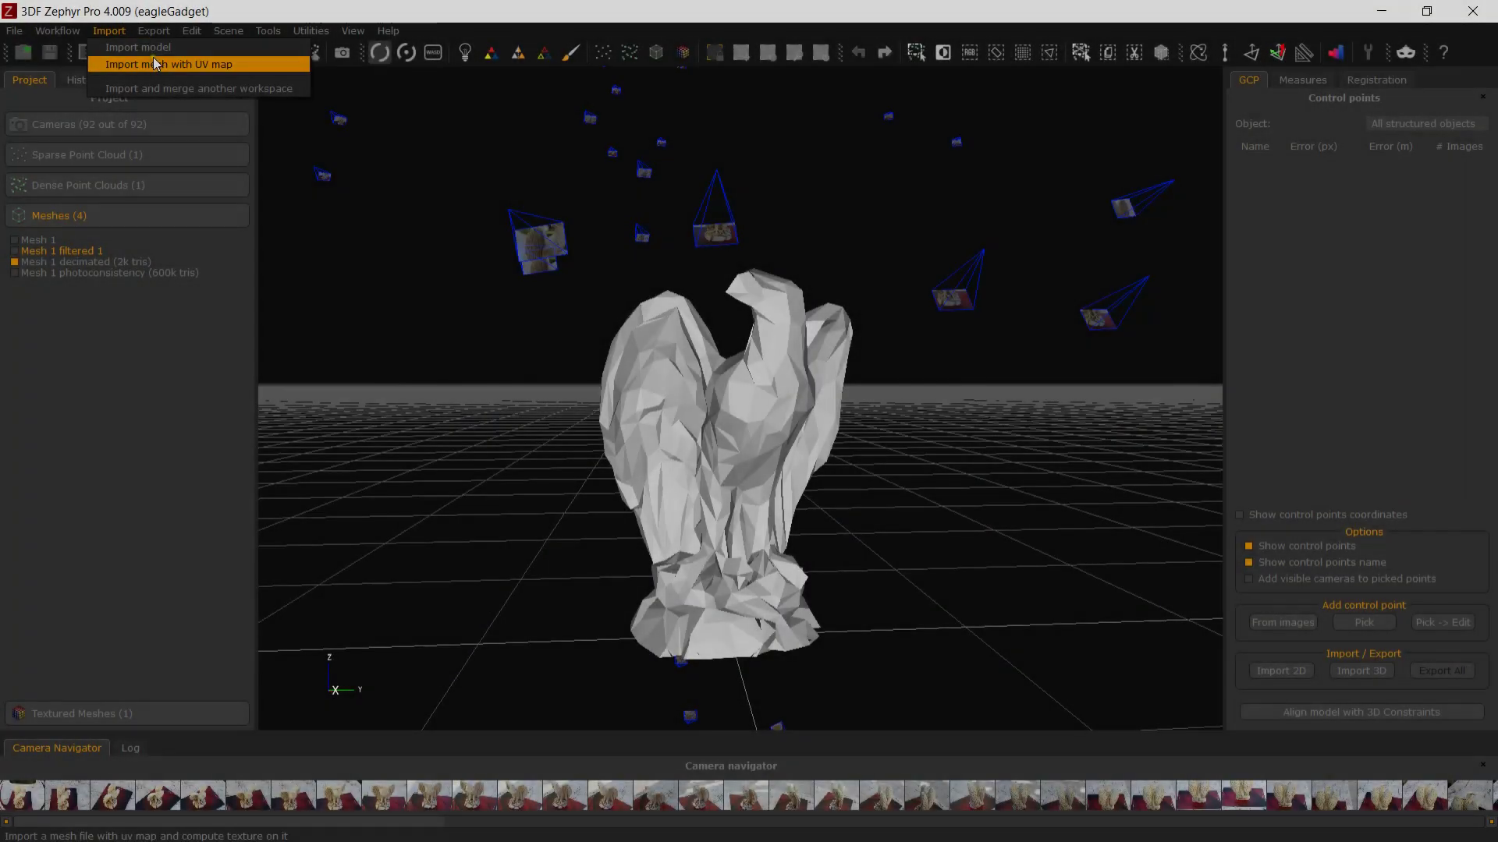
# Import 2ktris-unwrapped.obj as a mesh with UV map into the workspace
pyautogui.click(153, 63)
pyautogui.click(697, 312)
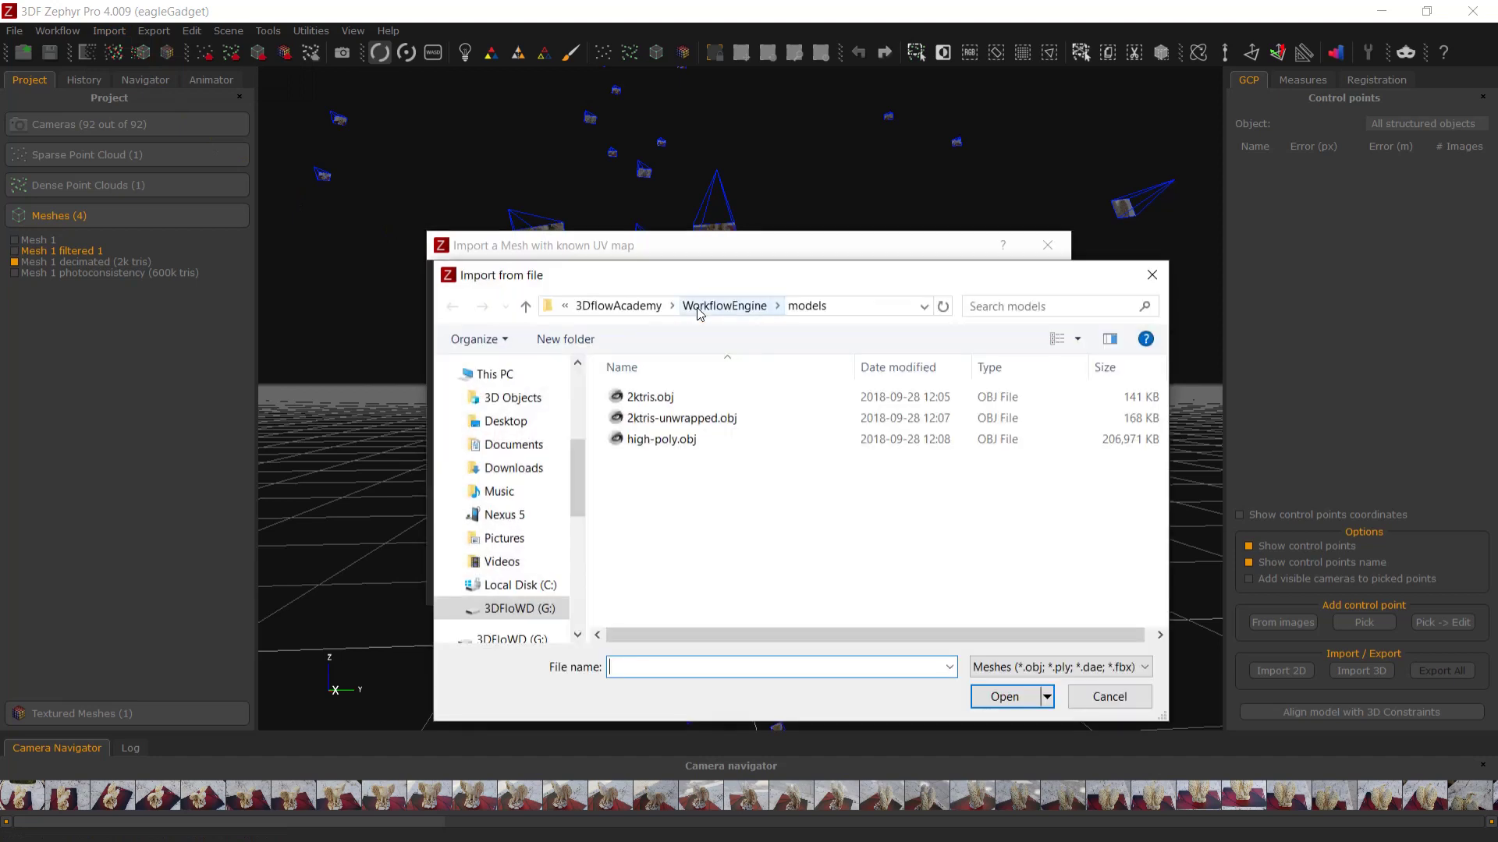
pyautogui.doubleClick(696, 420)
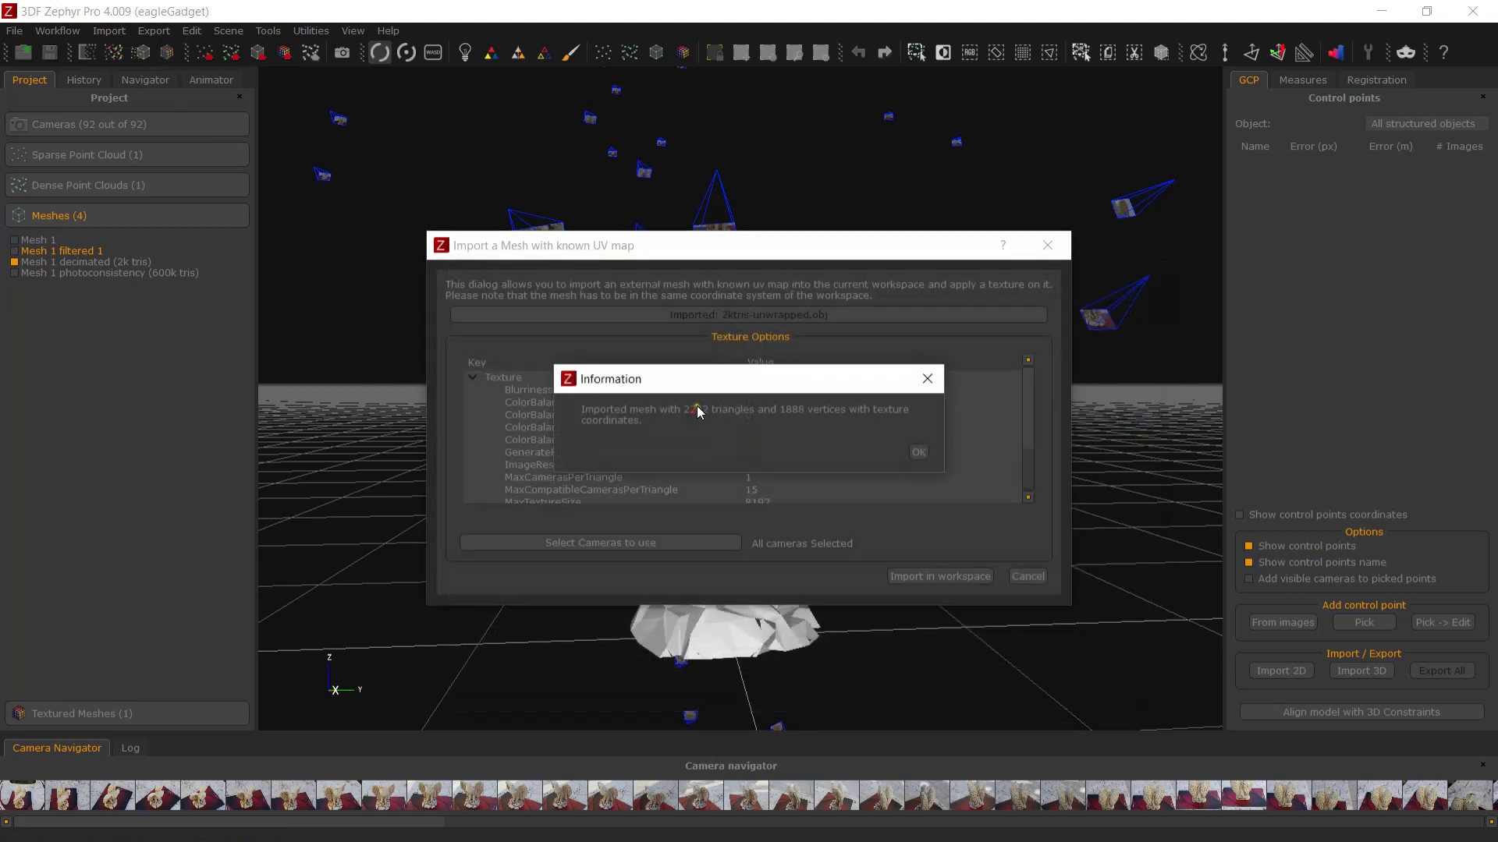
pyautogui.click(911, 454)
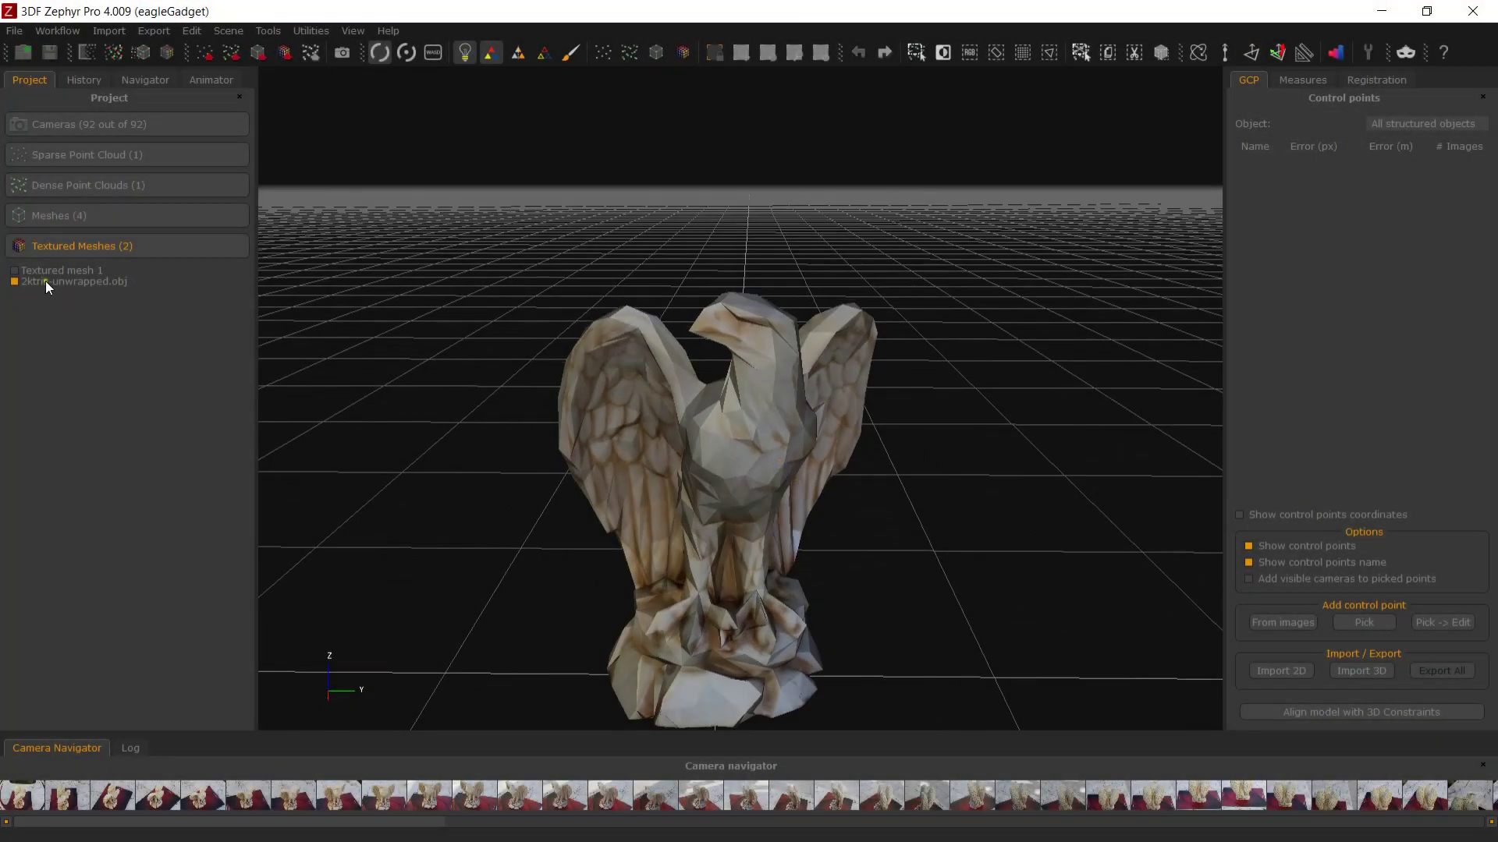
# Export the textured eagle mesh as OBJ with JPG textures
pyautogui.rightClick(45, 281)
pyautogui.click(130, 407)
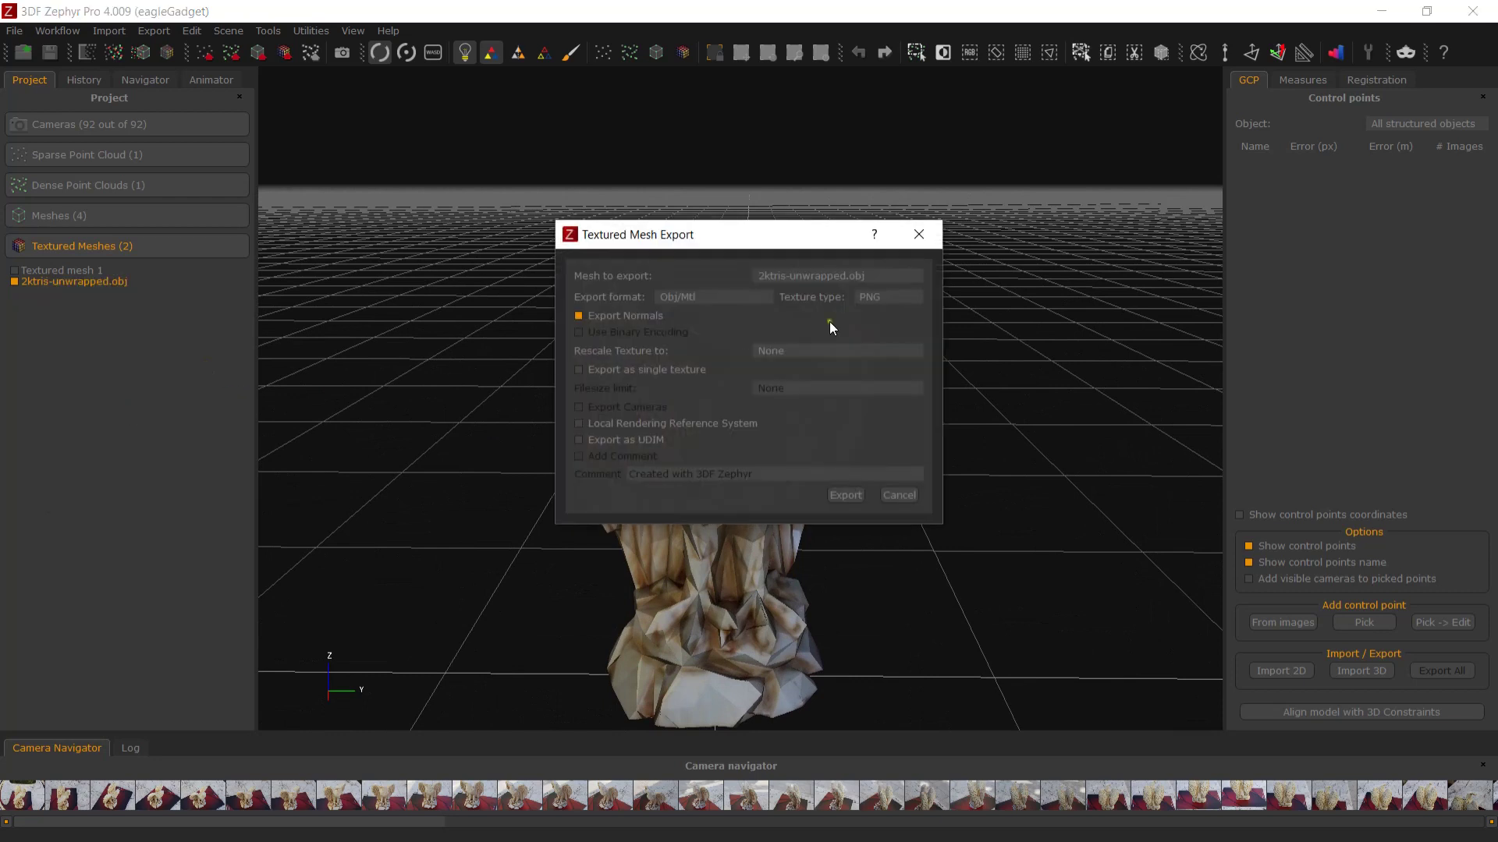
pyautogui.click(878, 294)
pyautogui.click(858, 495)
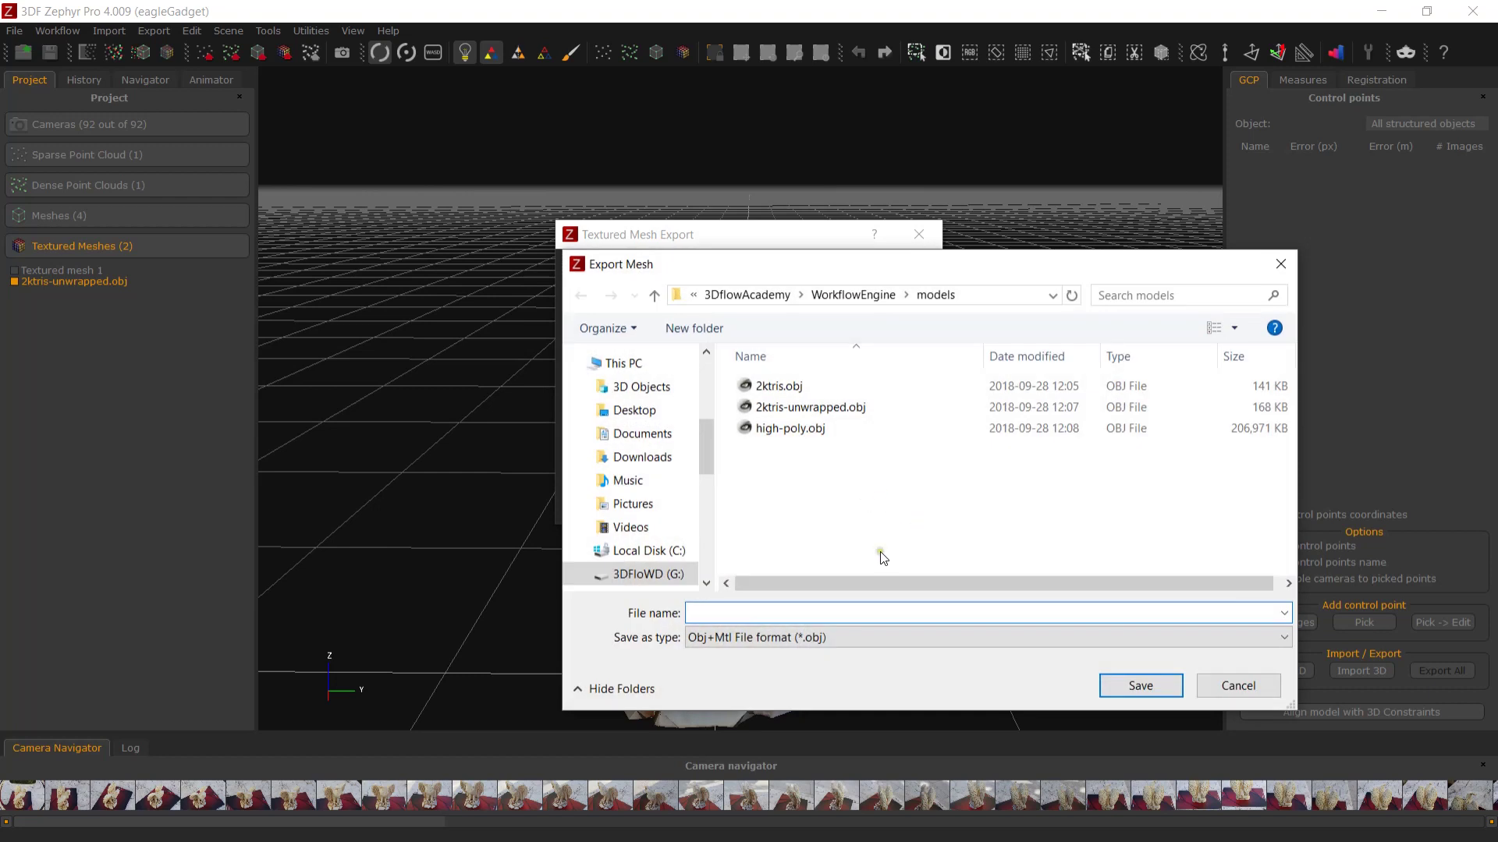
pyautogui.click(831, 616)
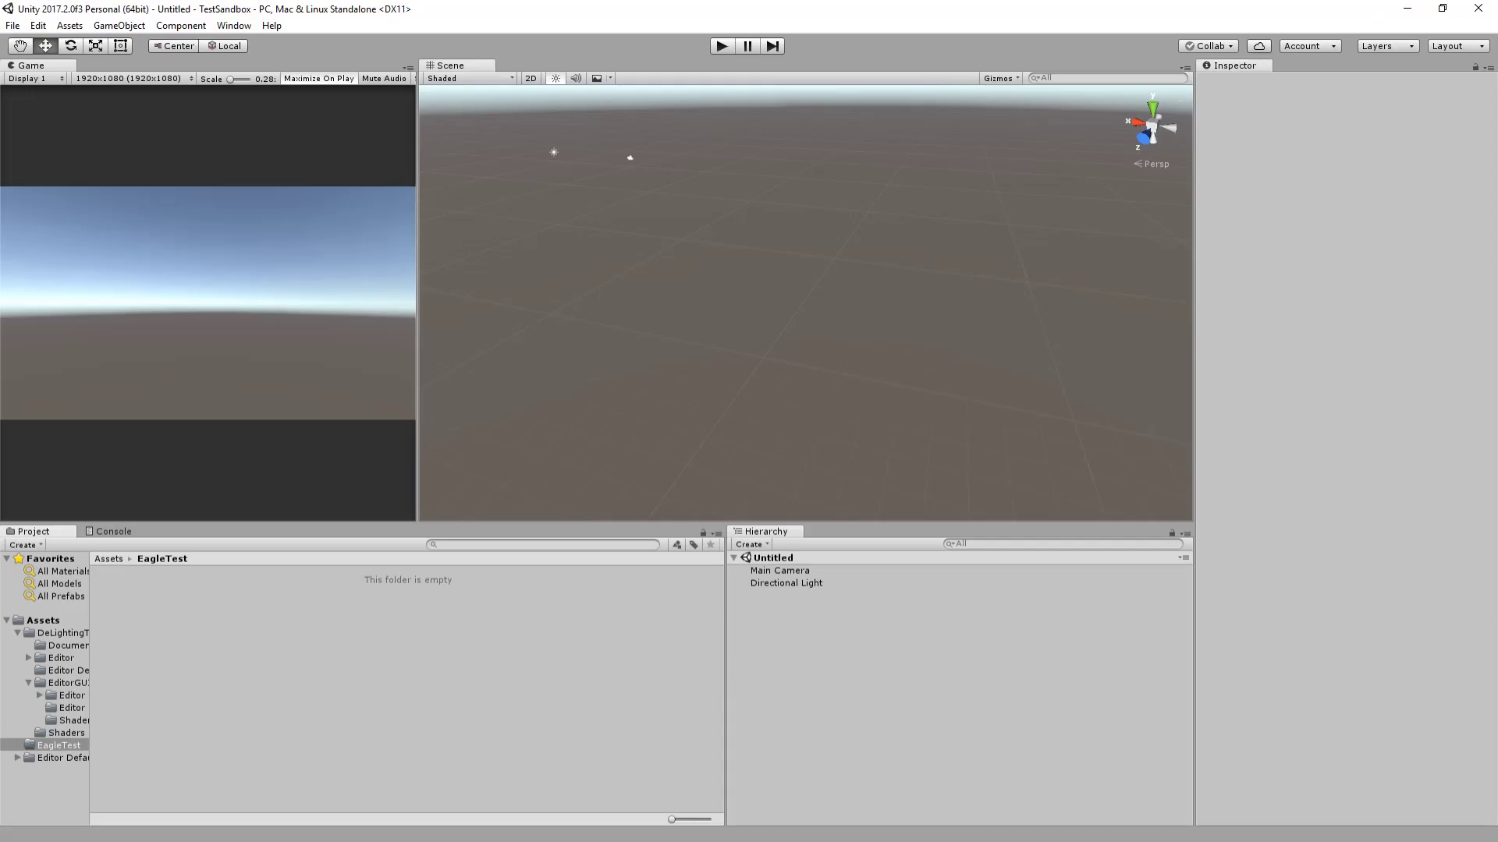
# Drag the 2ktris-textured .mtl, .obj, tex0–tex2 images and eagleOutput_normals.jpg into EagleTest
pyautogui.hotkey('alt', 'Tab')
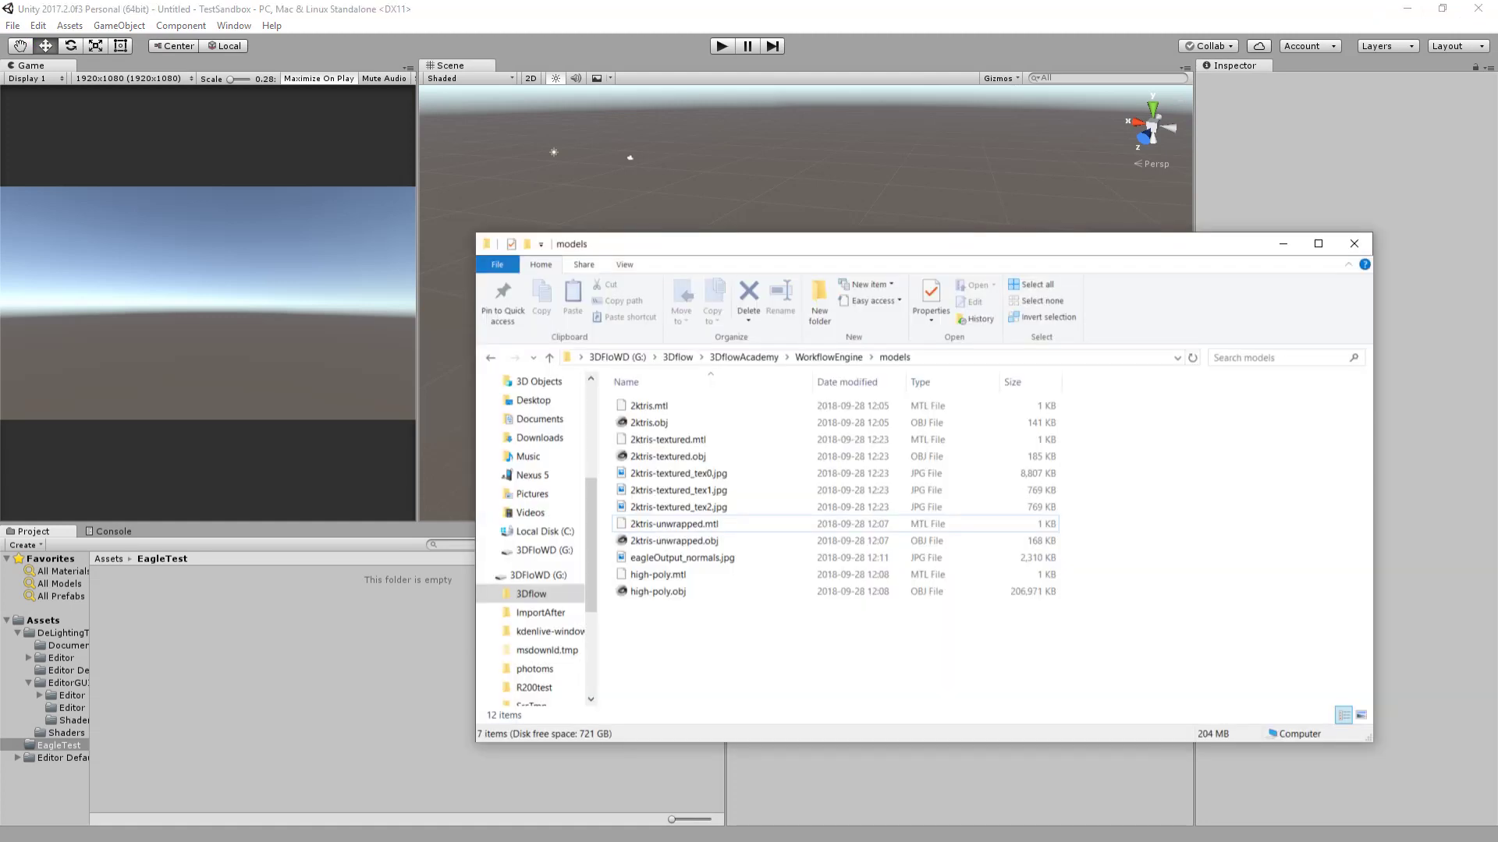
pyautogui.click(690, 475)
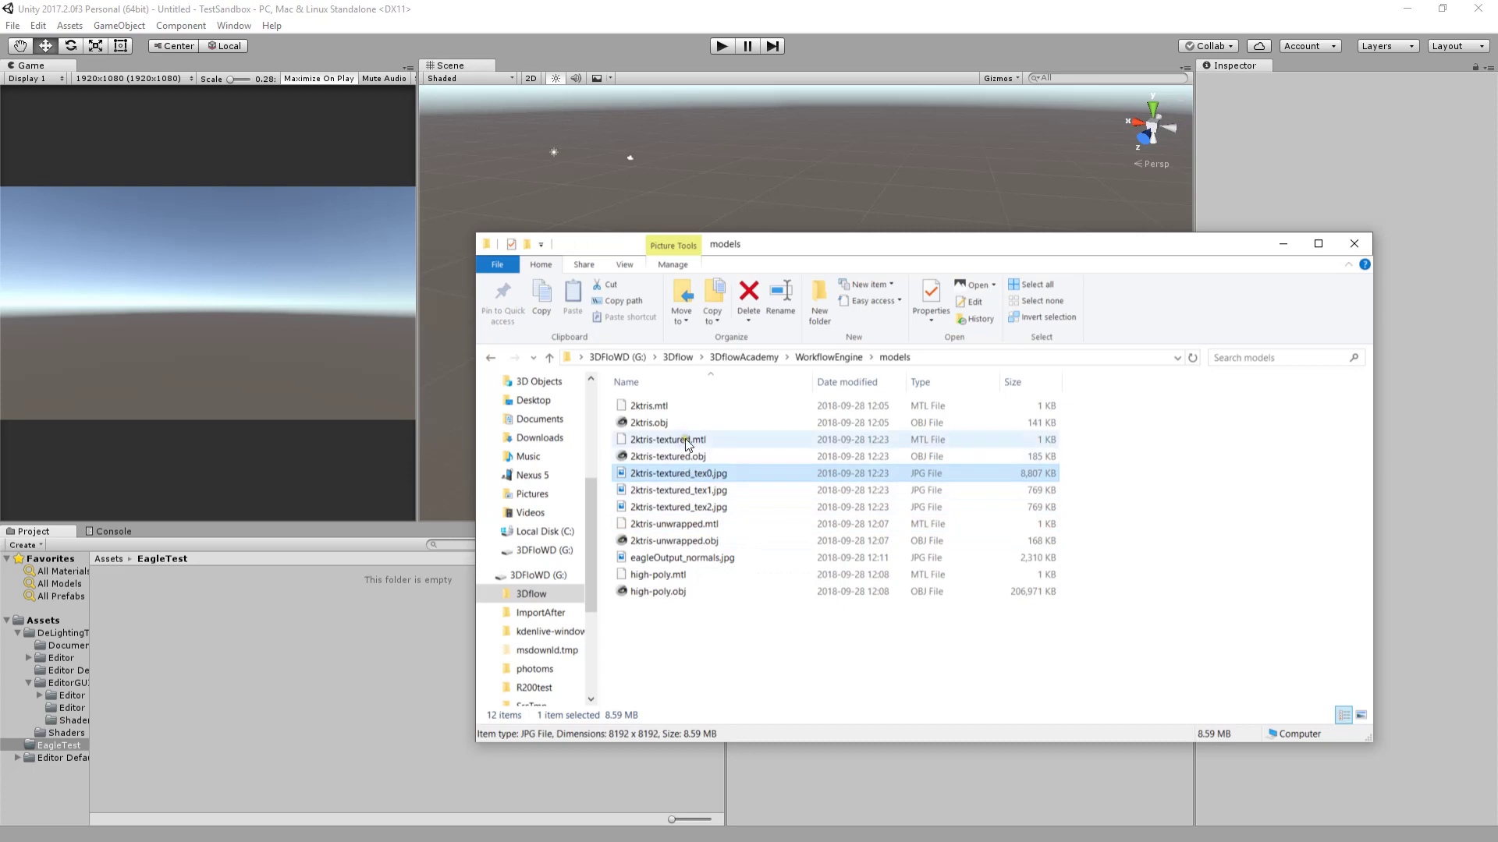
pyautogui.click(685, 442)
pyautogui.keyDown('shift'); pyautogui.click(682, 507); pyautogui.keyUp('shift')
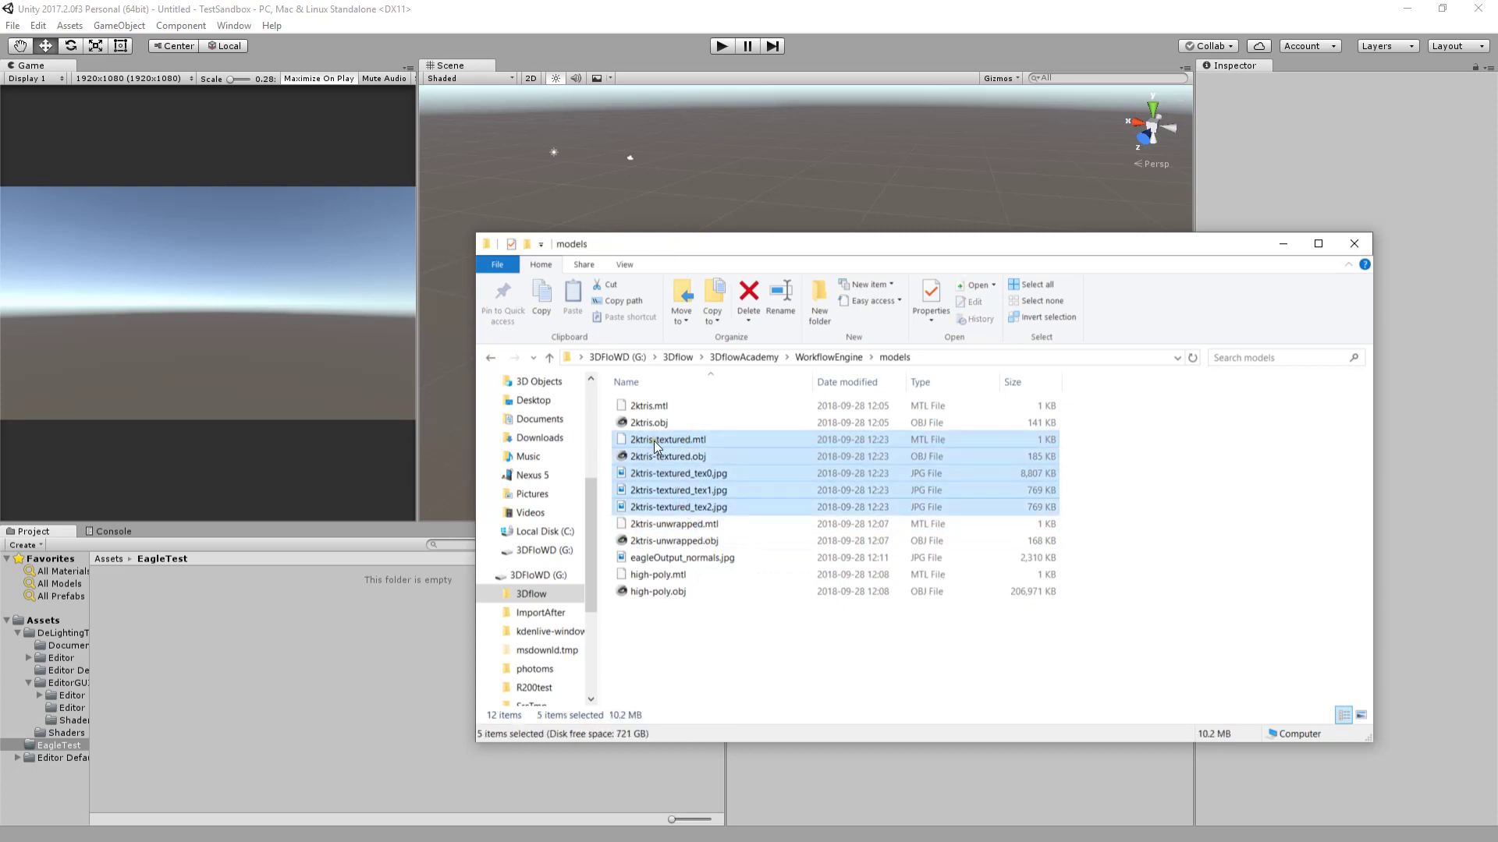
pyautogui.moveTo(654, 442); pyautogui.dragTo(319, 648)
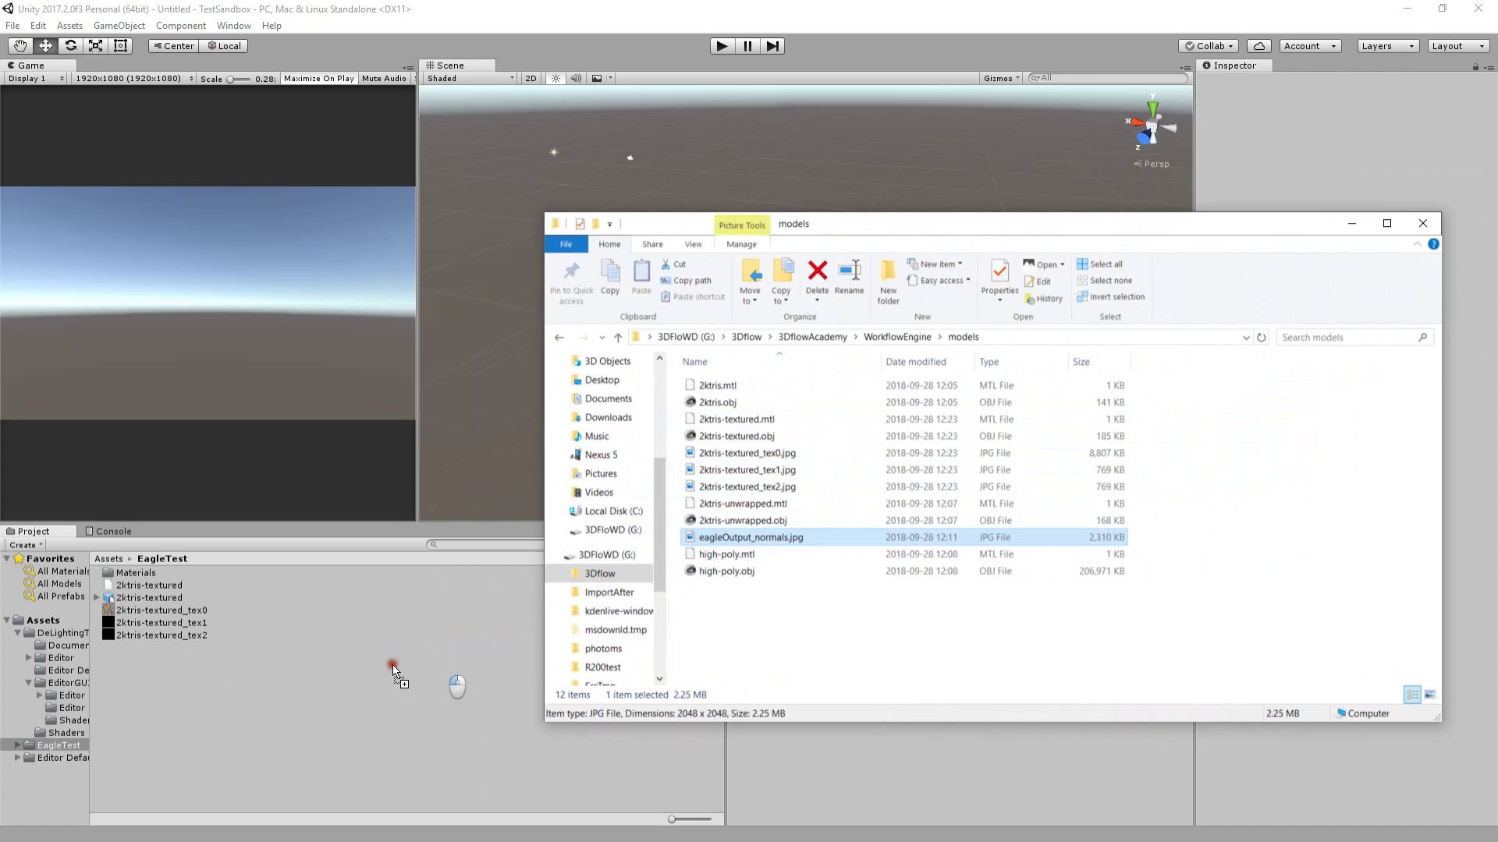
pyautogui.moveTo(392, 669); pyautogui.dragTo(269, 701)
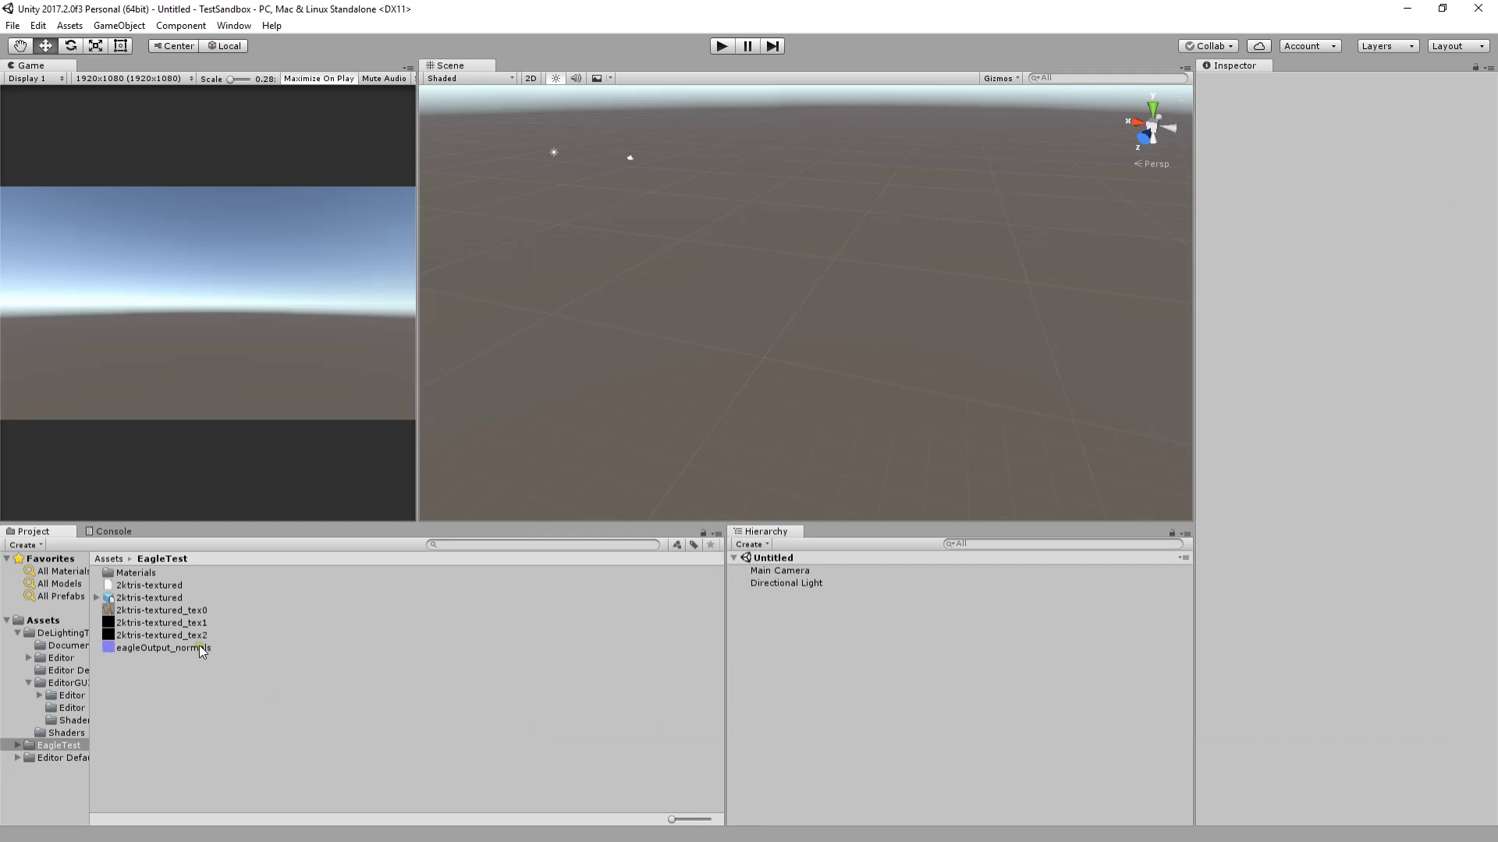
# Set eagleOutput_normals' Texture Type to Normal map and apply it
pyautogui.click(199, 647)
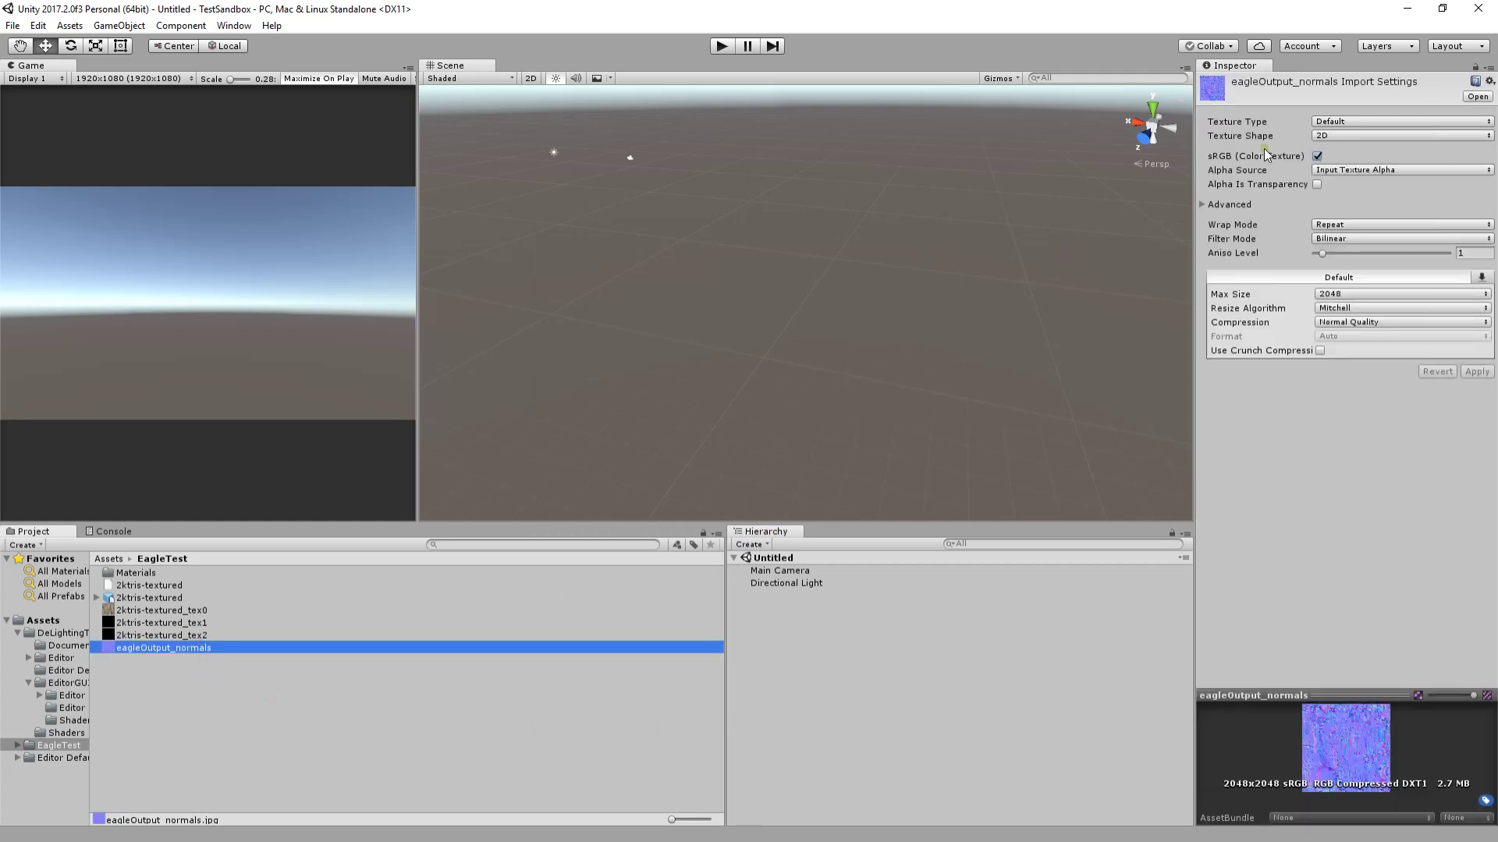
pyautogui.click(1345, 122)
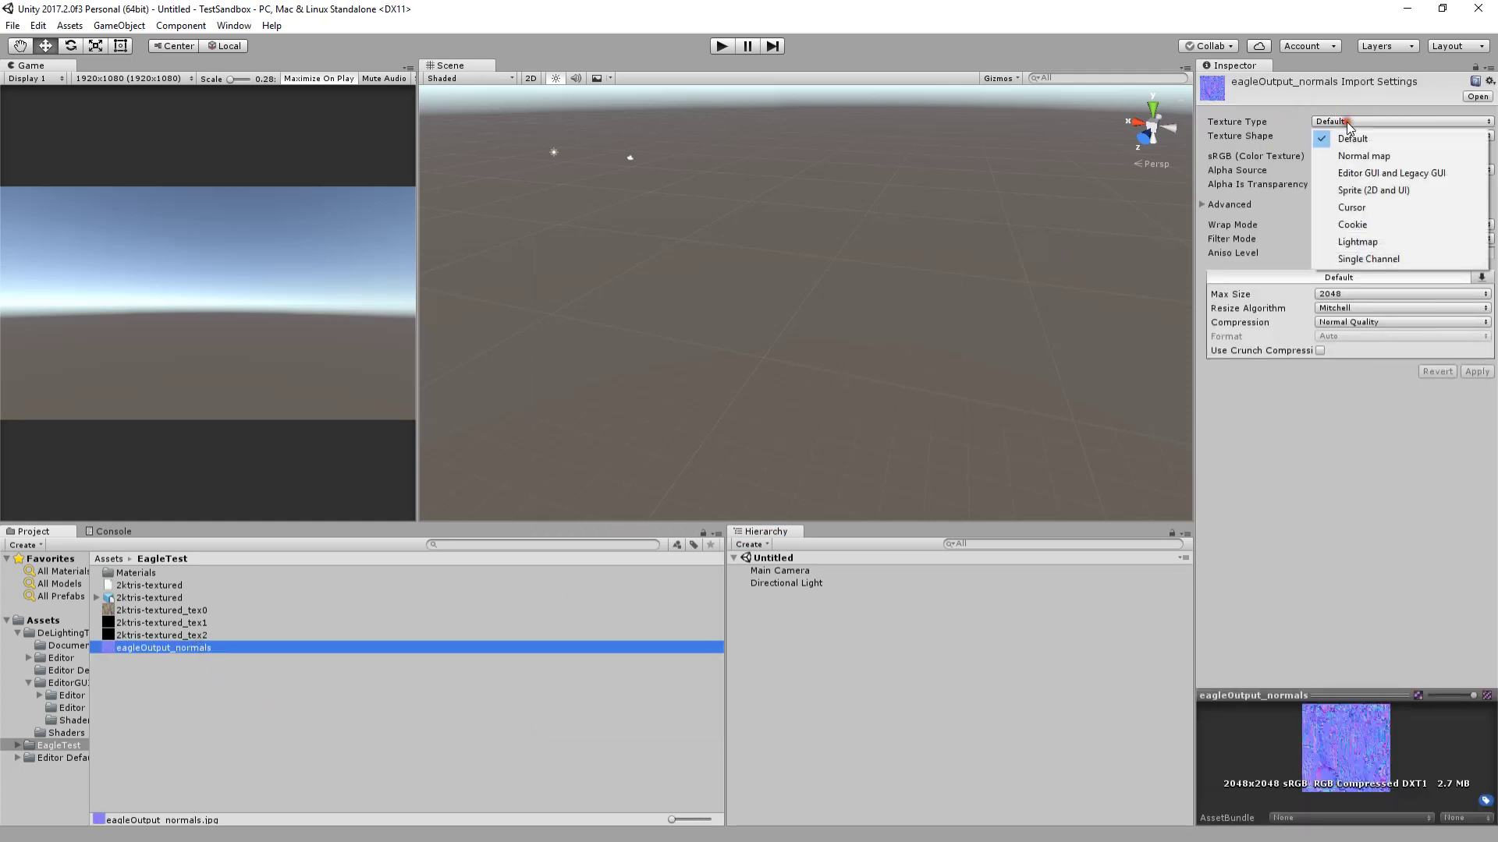
pyautogui.click(1351, 154)
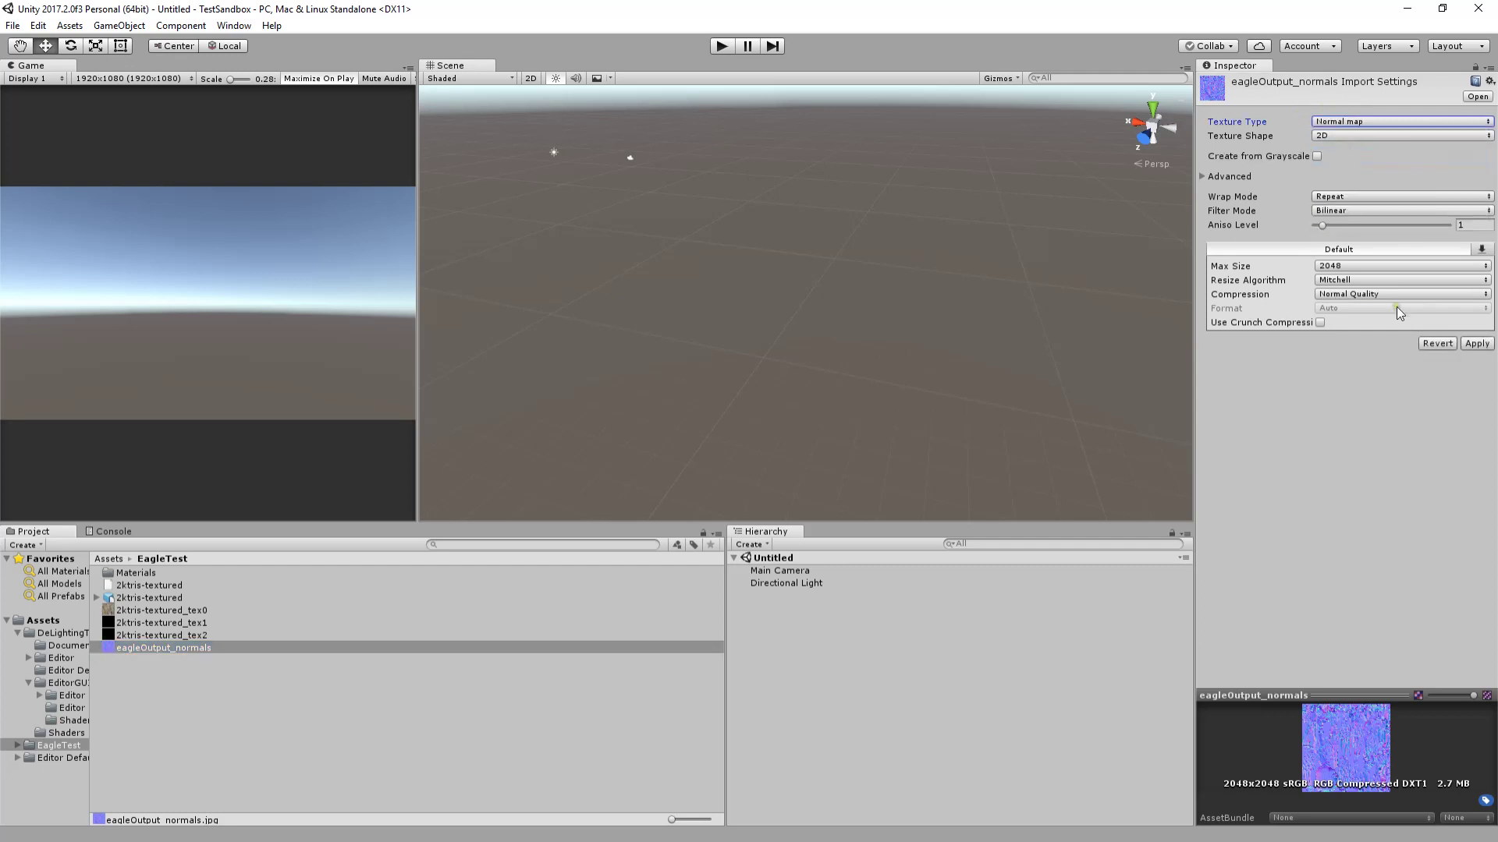
pyautogui.click(1478, 344)
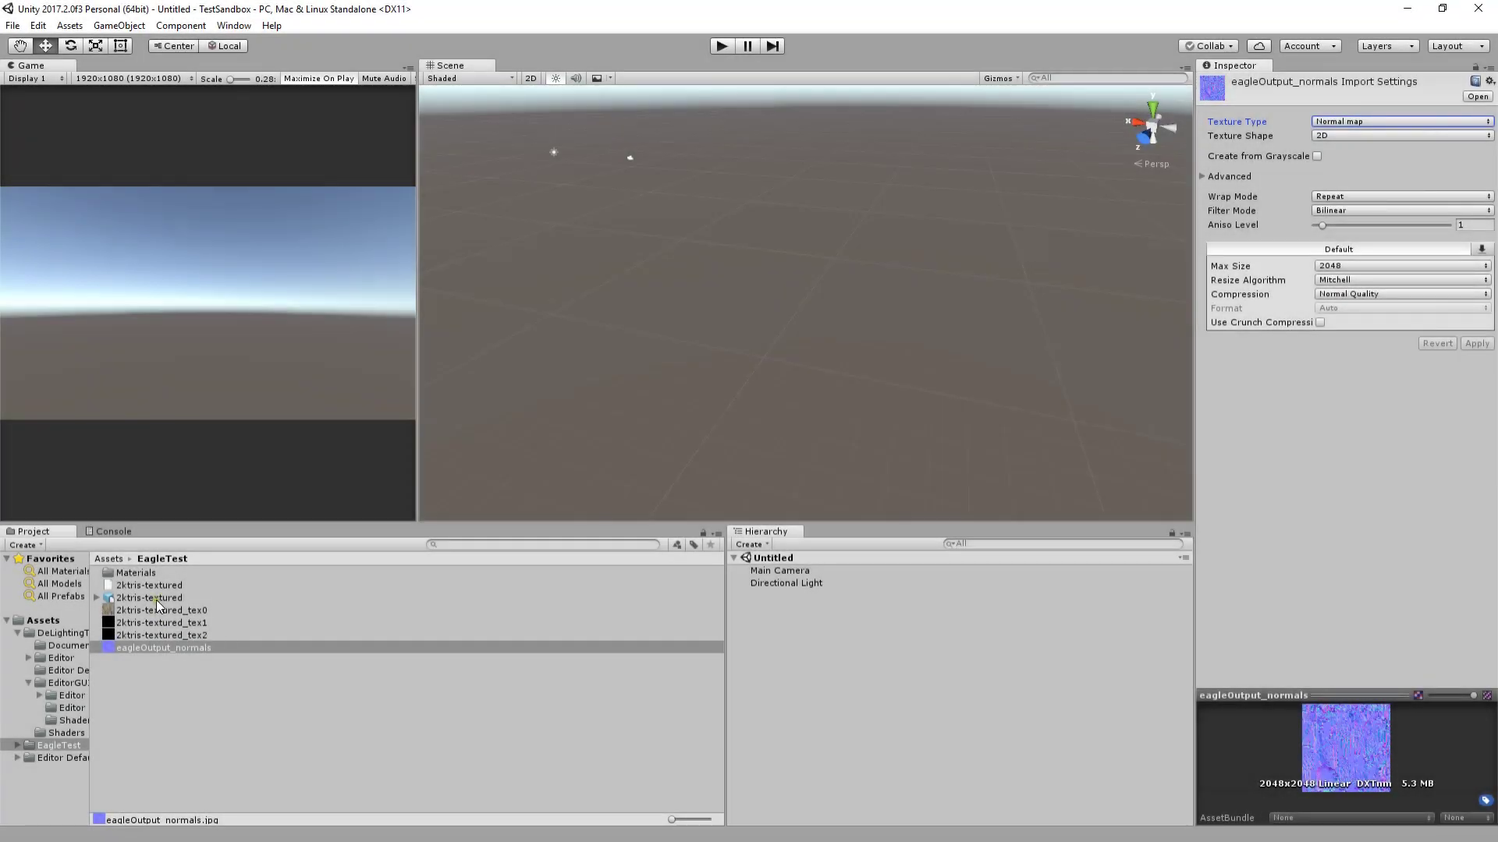
# Place 2ktris-textured in the scene, plug eagleOutput_normals into its Normal Map, and rotate the sun
pyautogui.moveTo(156, 599); pyautogui.dragTo(750, 349)
pyautogui.click(1212, 382)
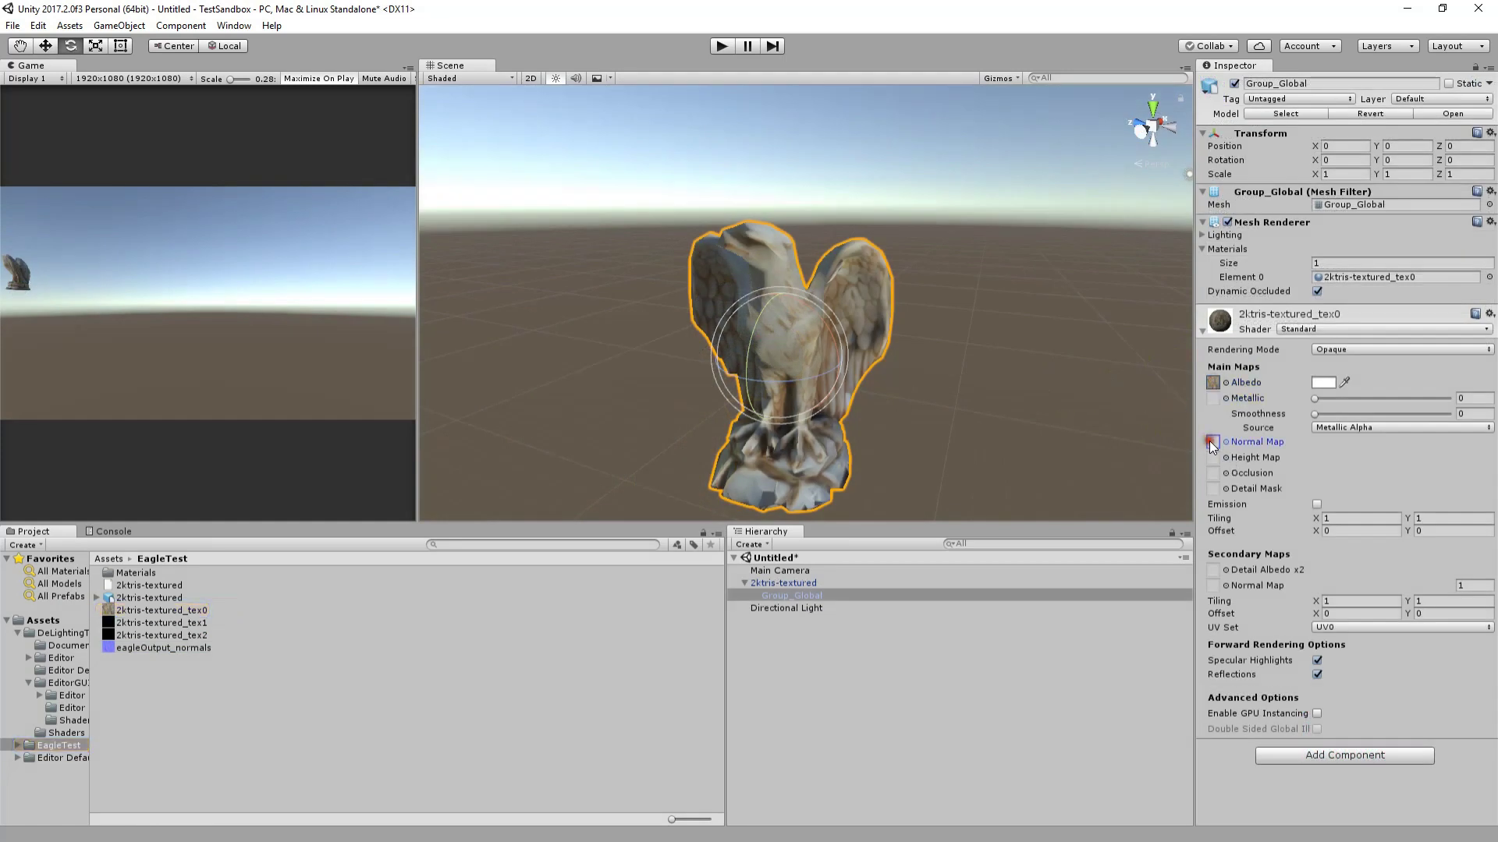
pyautogui.keyDown('alt'); pyautogui.moveTo(1018, 423); pyautogui.dragTo(650, 488); pyautogui.keyUp('alt')
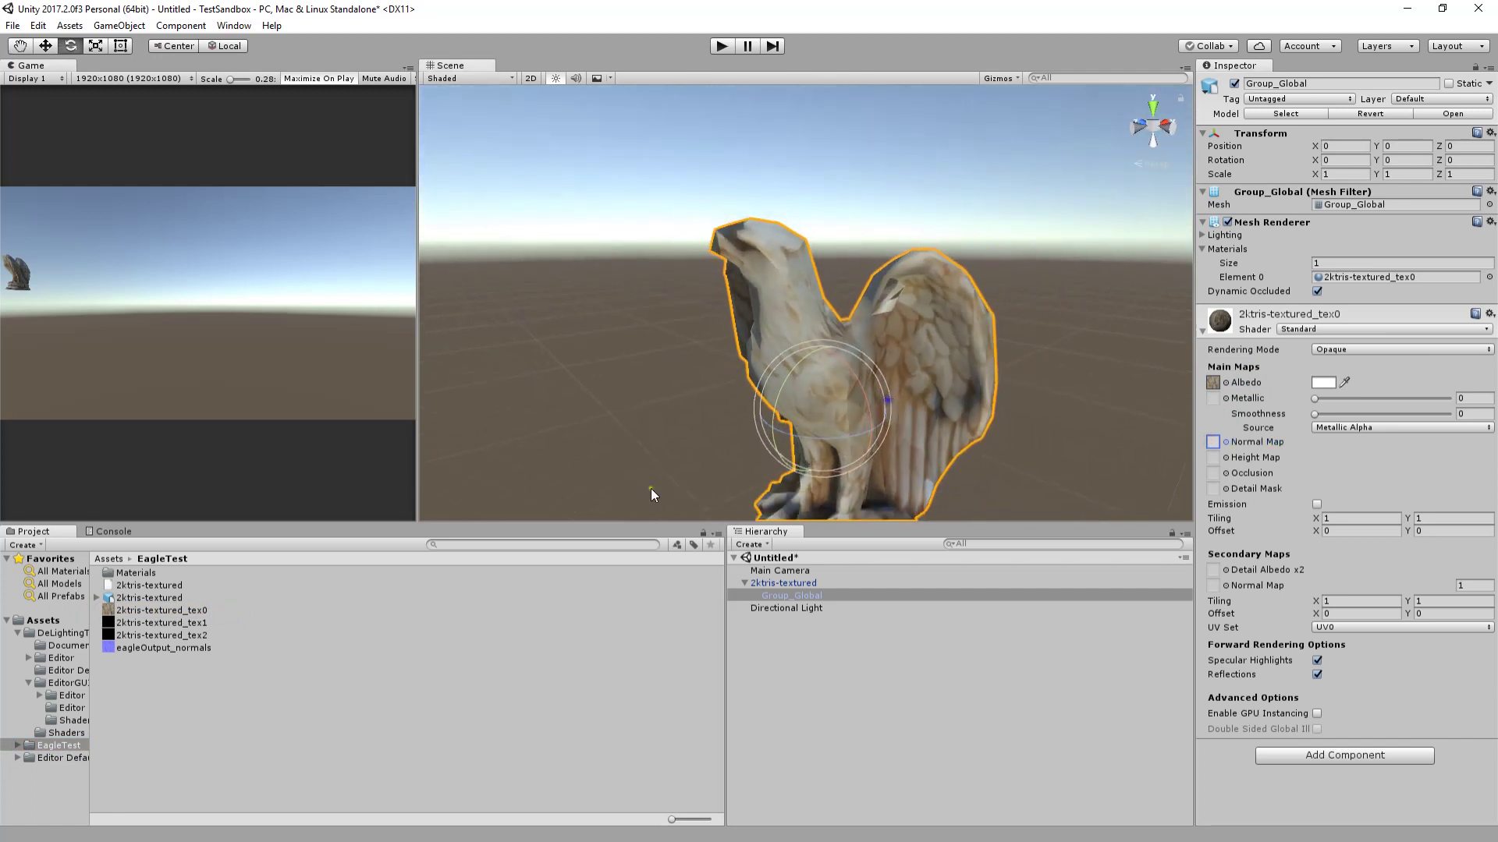
pyautogui.moveTo(162, 647); pyautogui.dragTo(1215, 444)
pyautogui.keyDown('alt'); pyautogui.moveTo(897, 433); pyautogui.dragTo(991, 424); pyautogui.keyUp('alt')
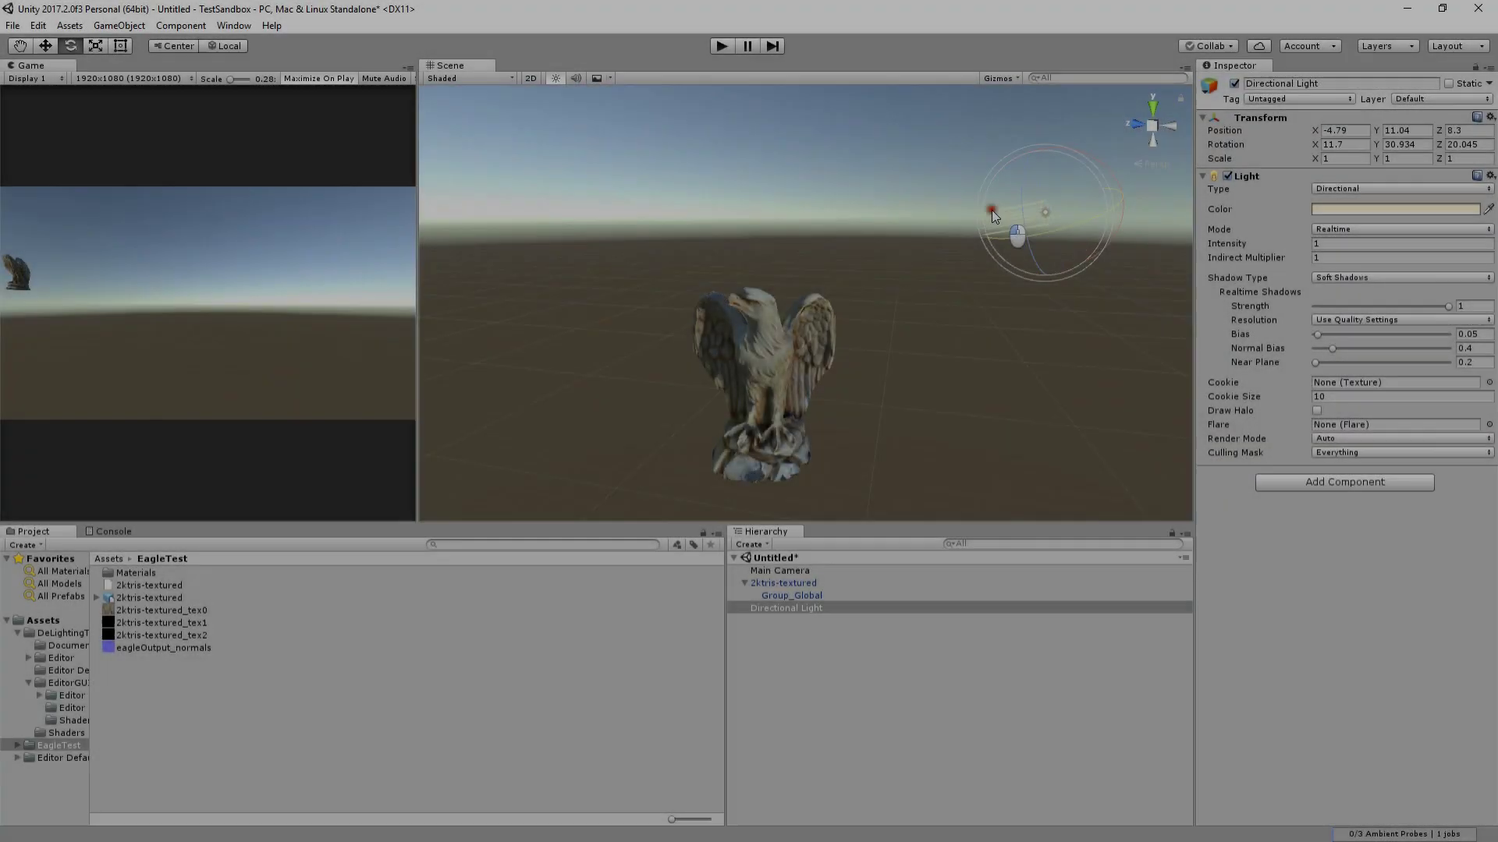
pyautogui.moveTo(990, 209); pyautogui.dragTo(1106, 256)
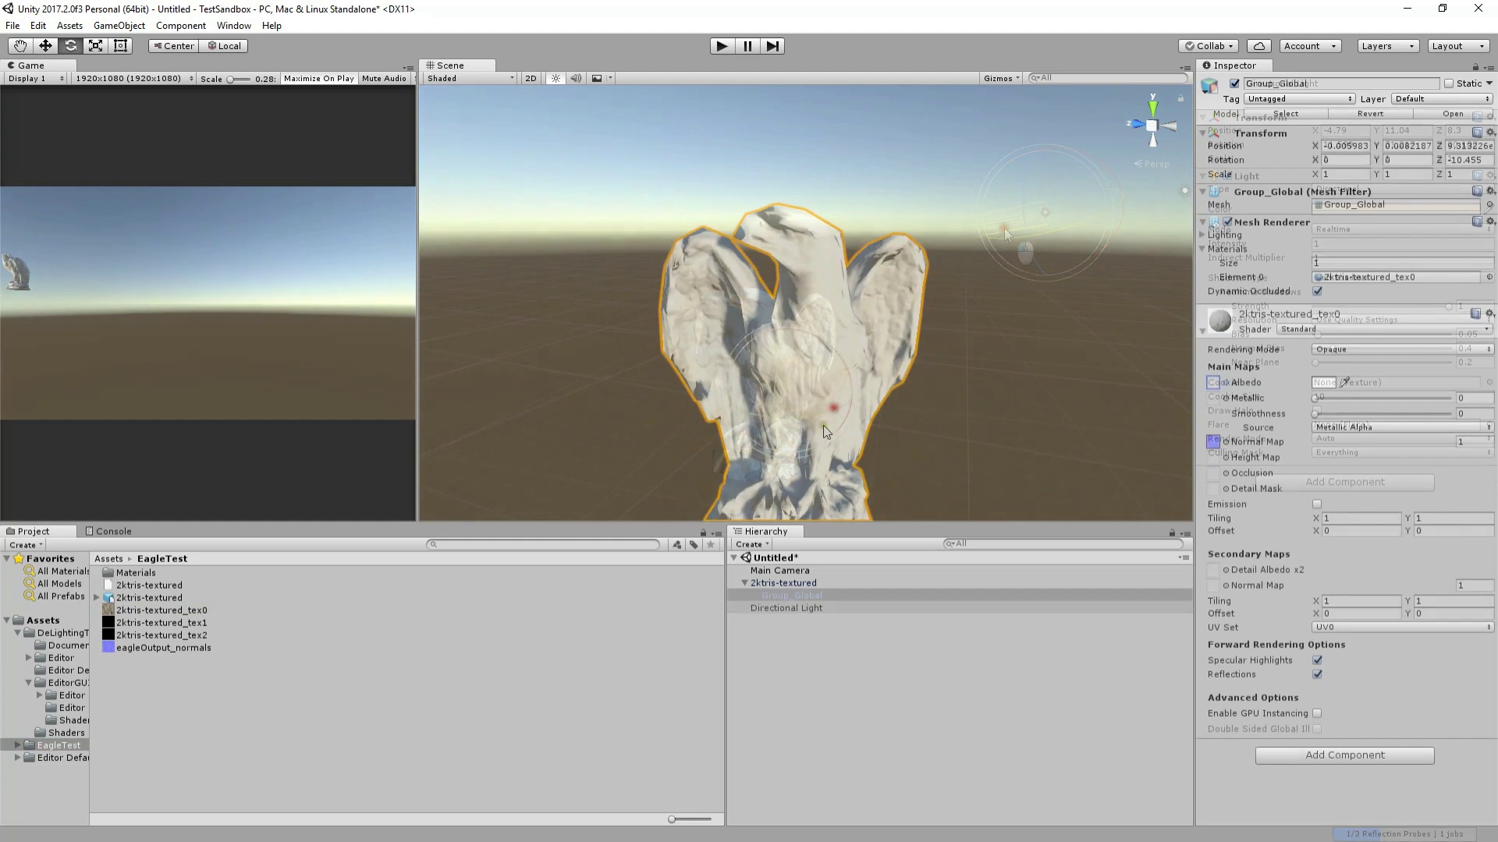
# Check the Main Camera, then frame the Directional Light and rotate it to light the eagle from a new angle
pyautogui.click(787, 571)
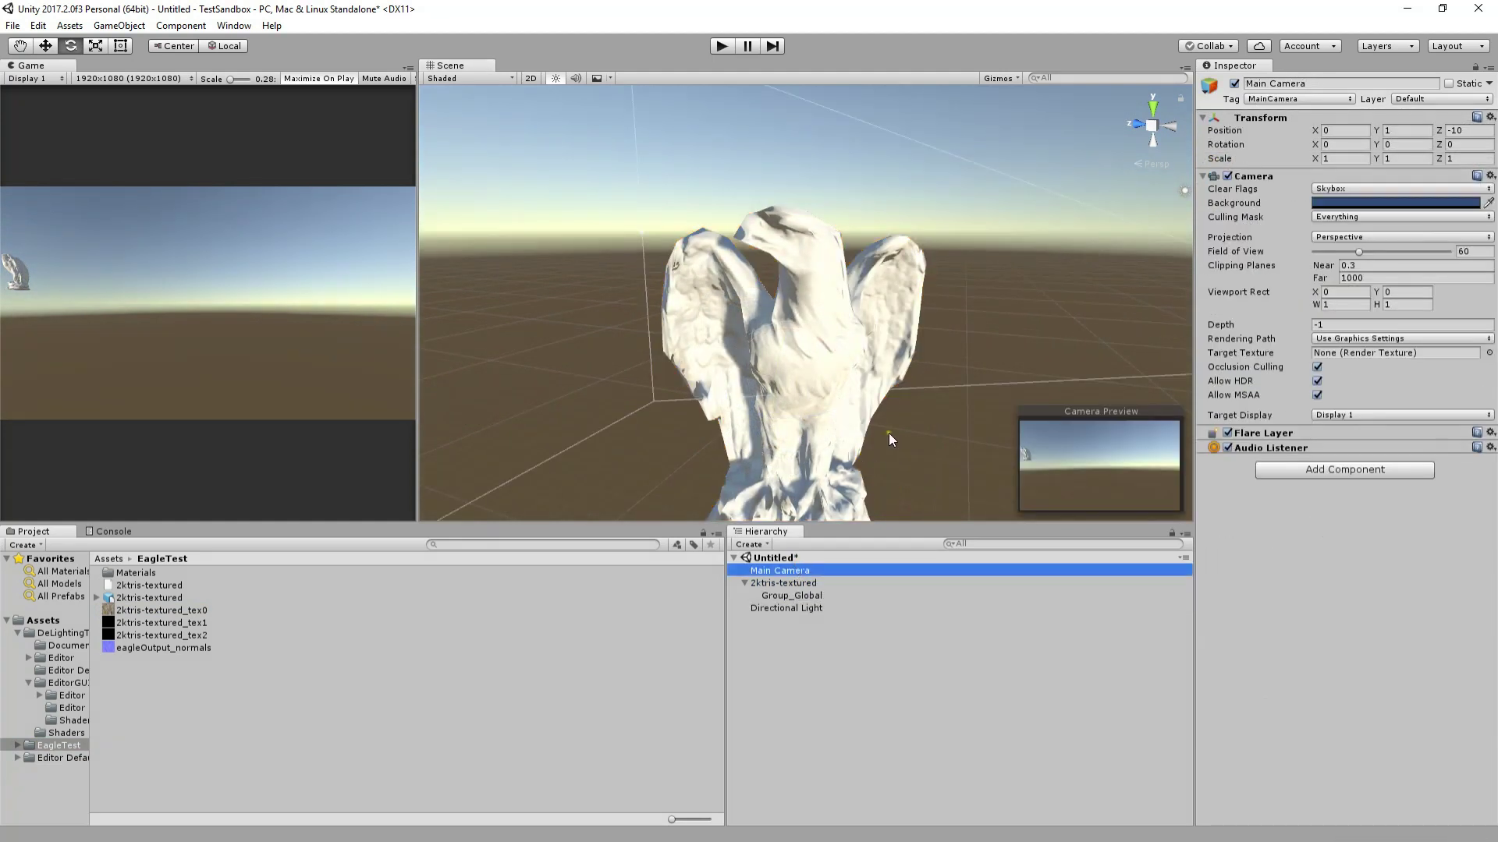
pyautogui.doubleClick(788, 608)
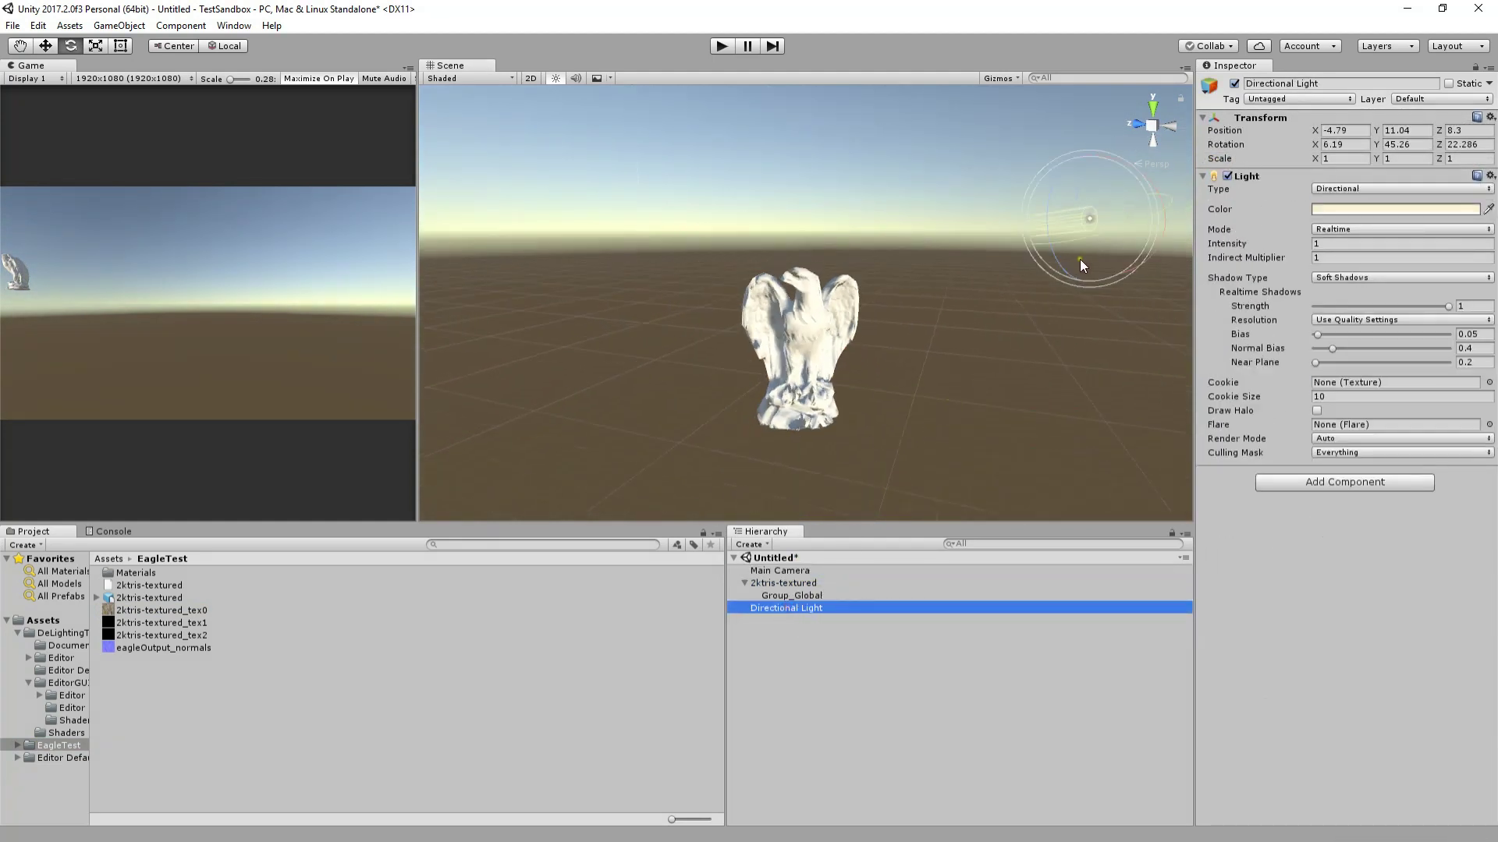
pyautogui.moveTo(1080, 259)
pyautogui.mouseDown()
pyautogui.moveTo(1050, 250)
pyautogui.moveTo(1068, 274)
pyautogui.moveTo(1066, 259)
pyautogui.moveTo(1104, 245)
pyautogui.mouseUp()
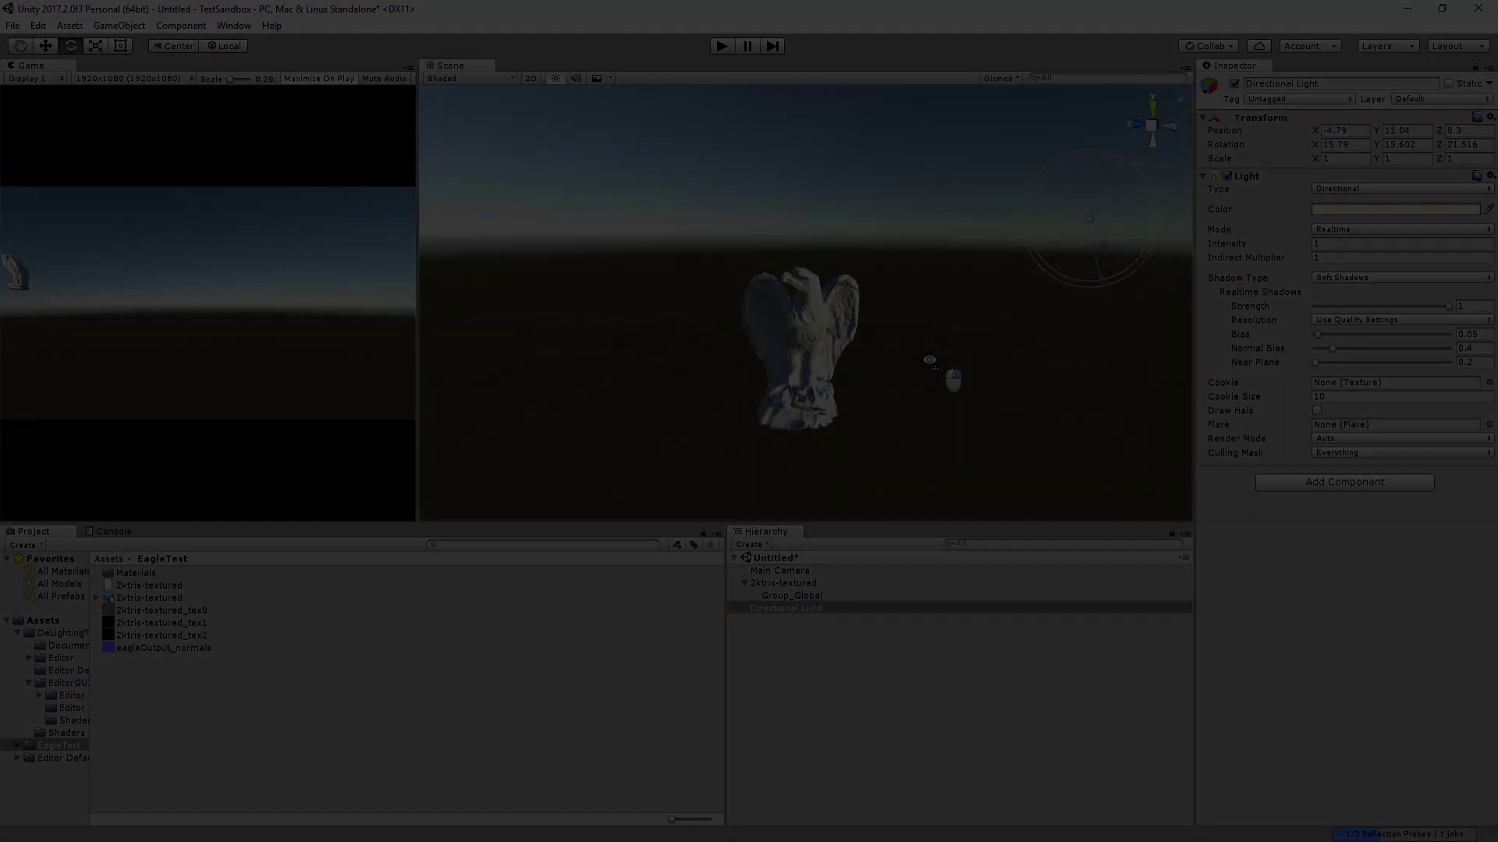